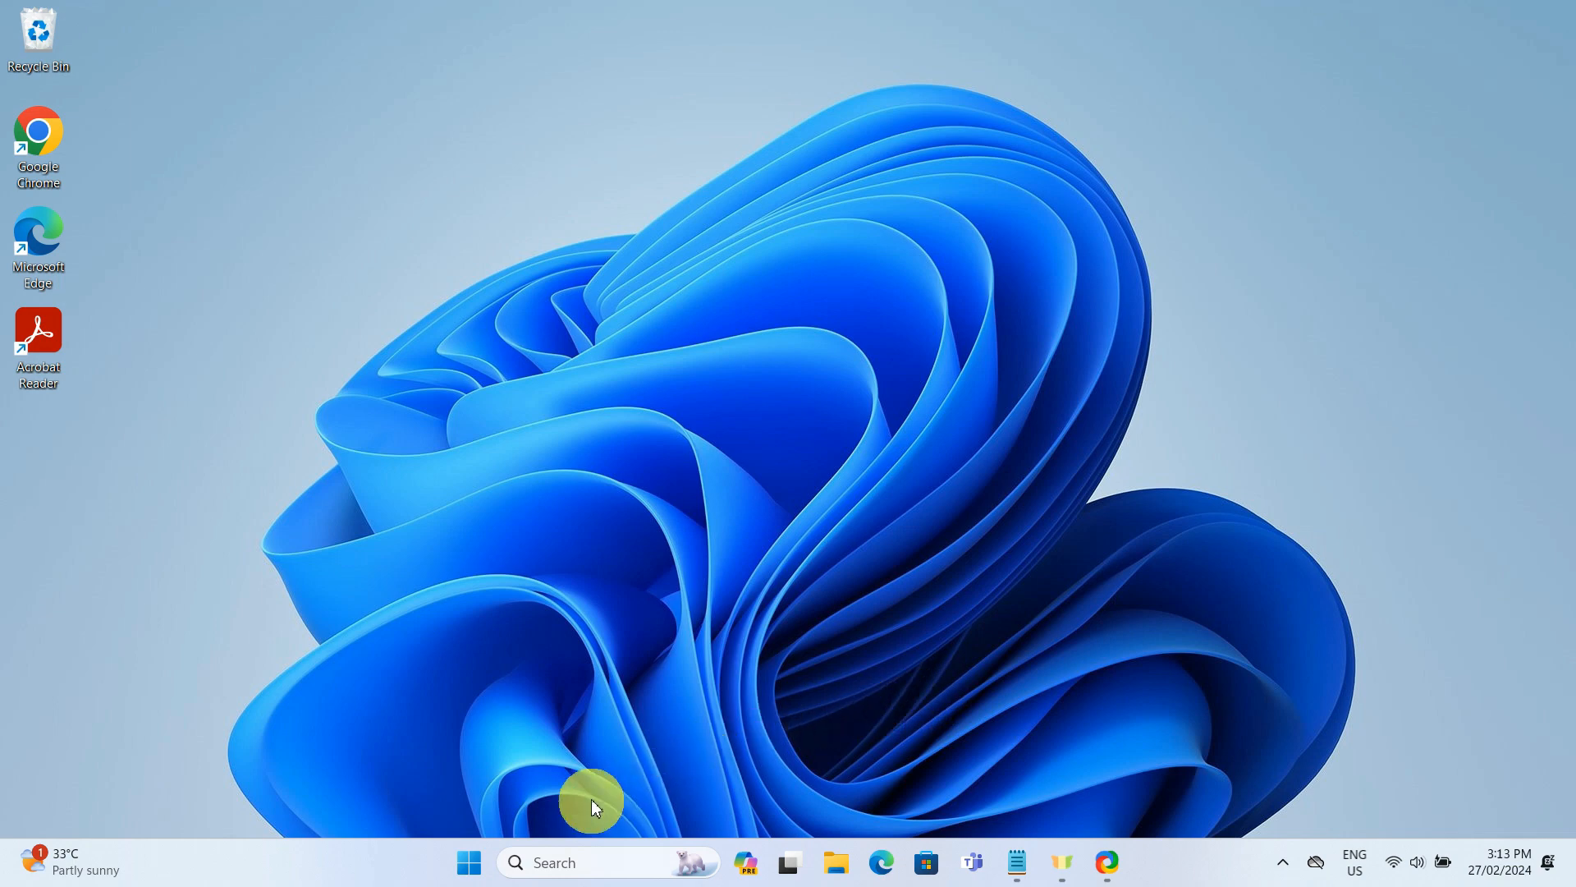
Step: Search for "outlook" on the computer and launch Outlook
{"action": "left_click", "coordinate": [473, 864]}
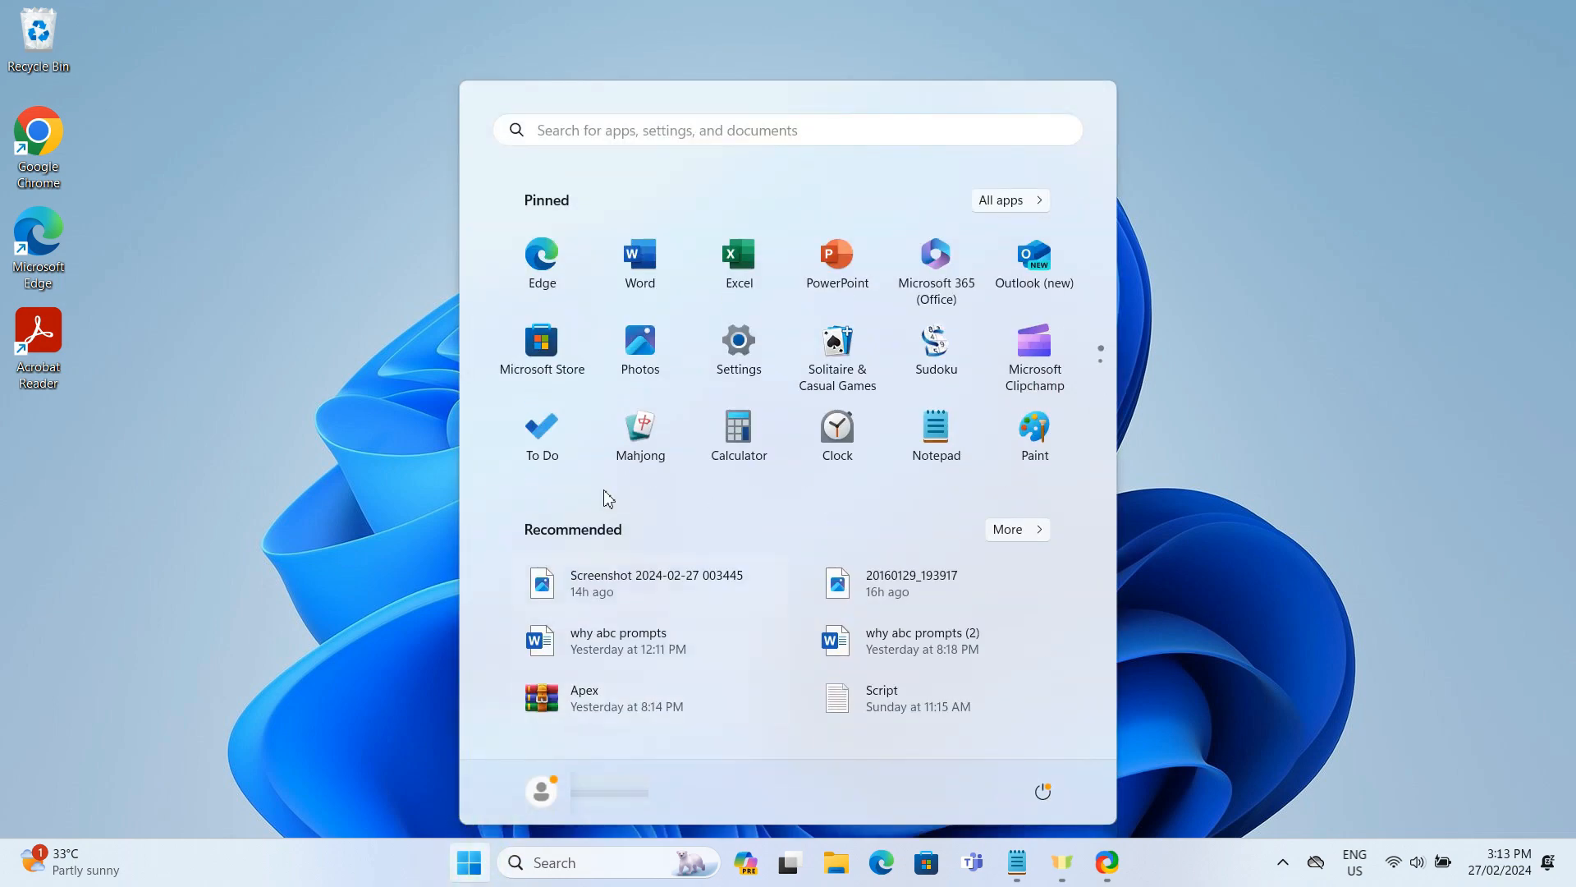
{"action": "left_click", "coordinate": [710, 137]}
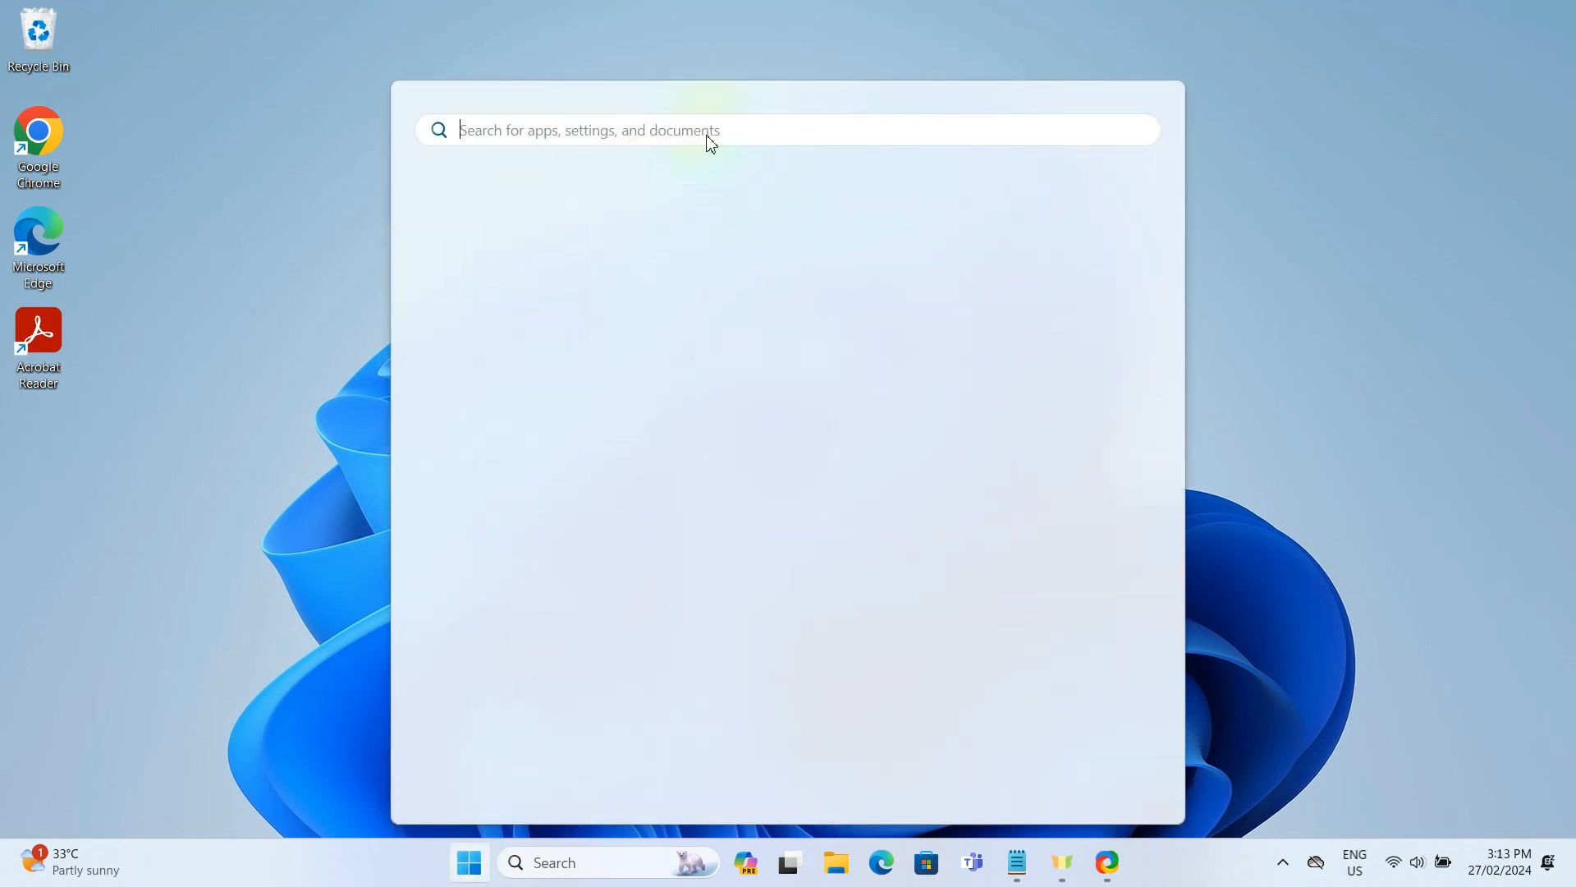
{"action": "type", "text": "outlook"}
{"action": "left_click", "coordinate": [621, 301]}
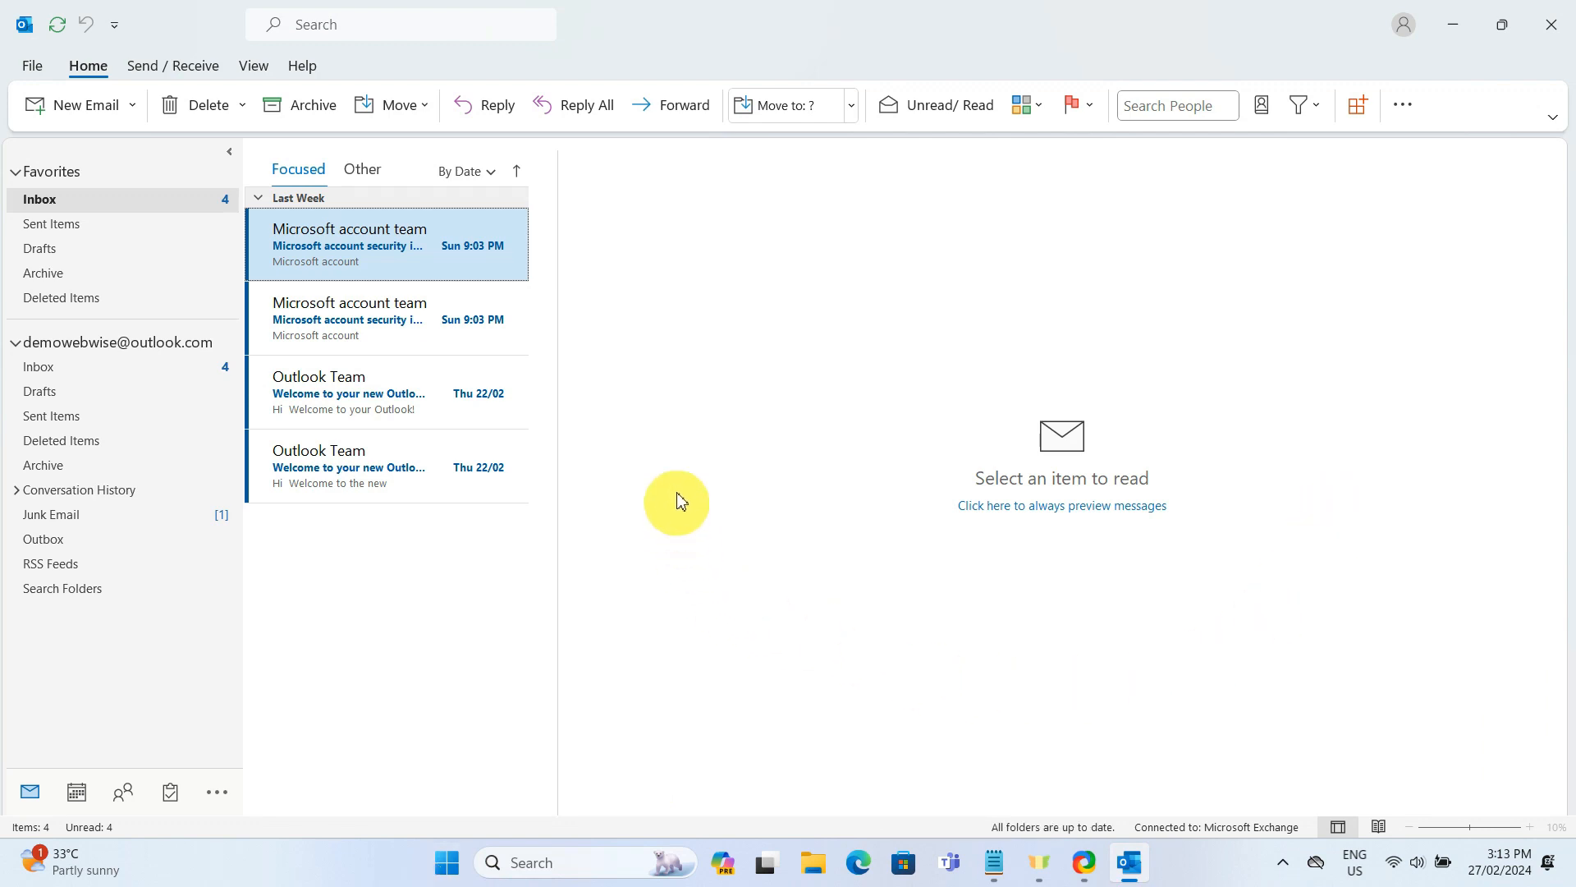
Step: View the e-mail signature settings reached from the mail options, and close all options without making changes
{"action": "left_click", "coordinate": [31, 68]}
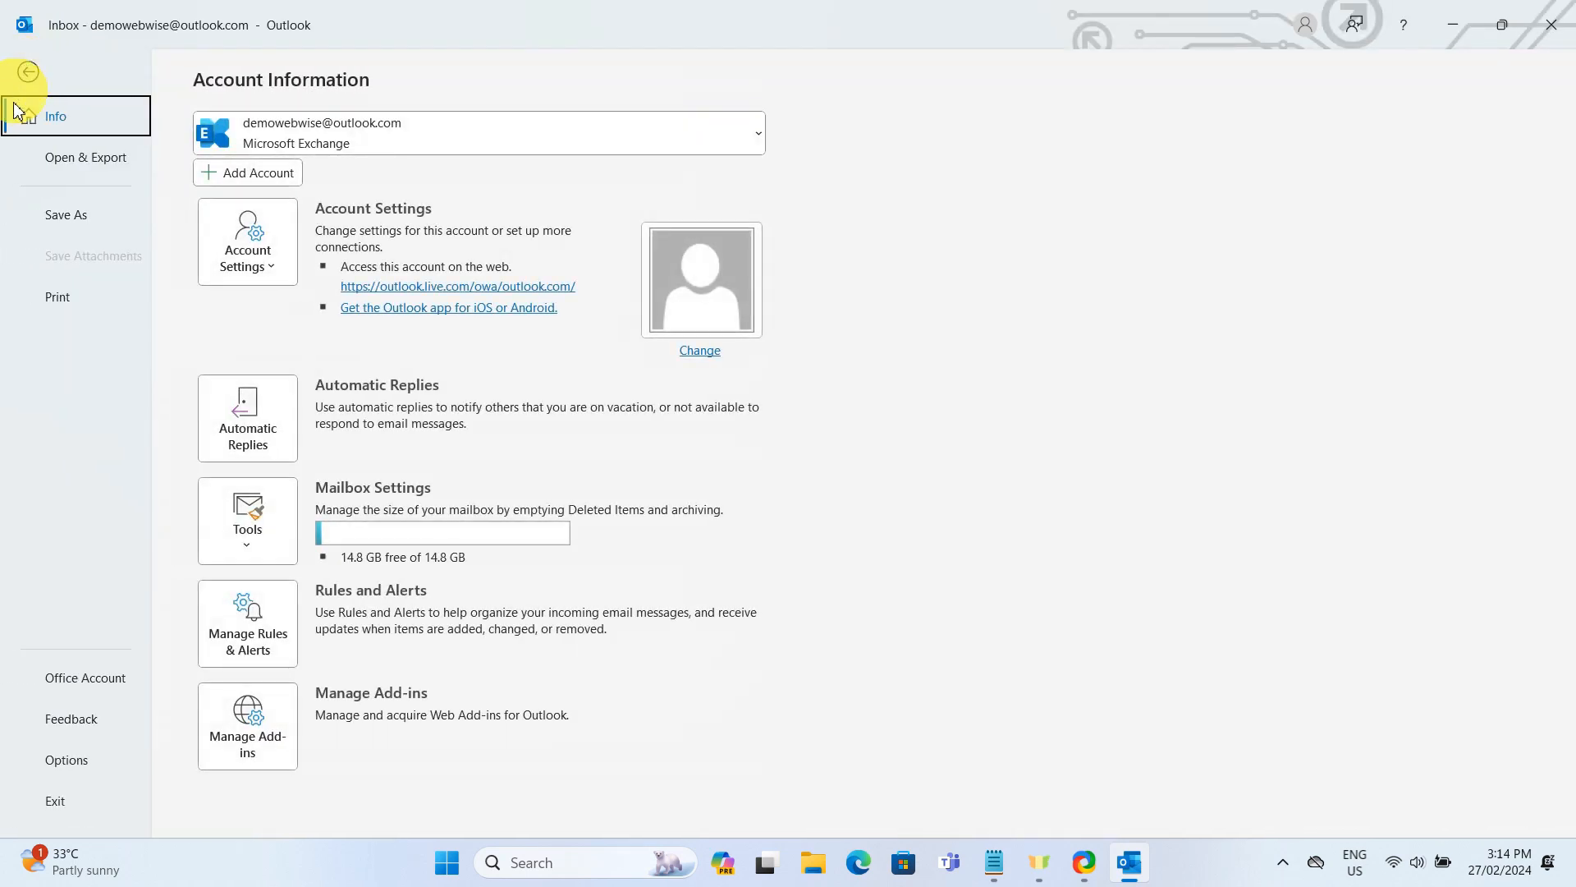
{"action": "left_click", "coordinate": [74, 770]}
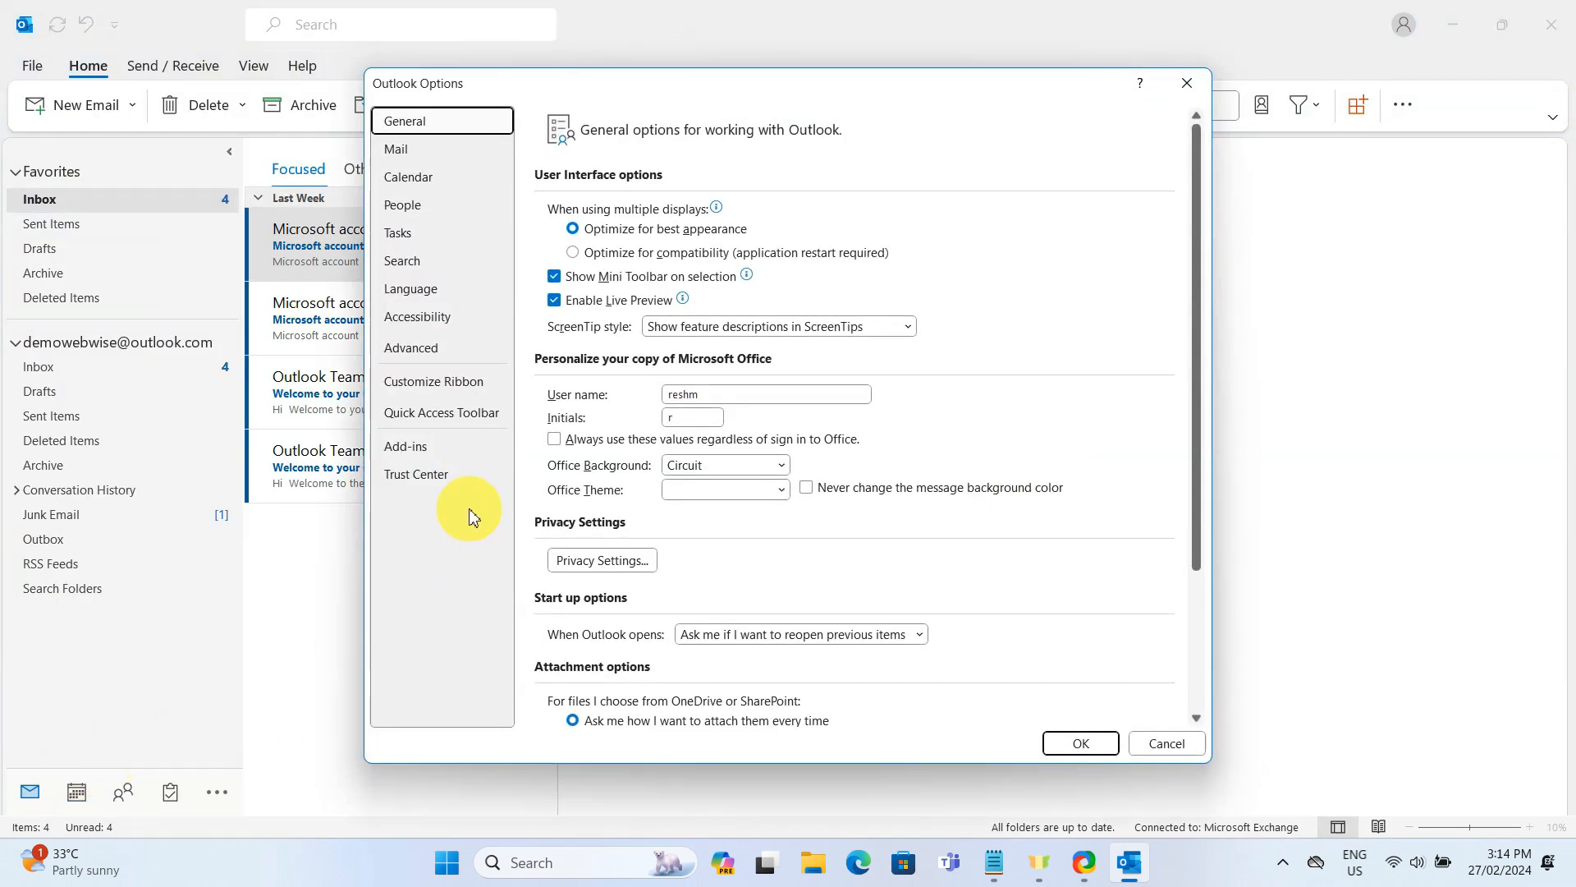
{"action": "left_click", "coordinate": [430, 155]}
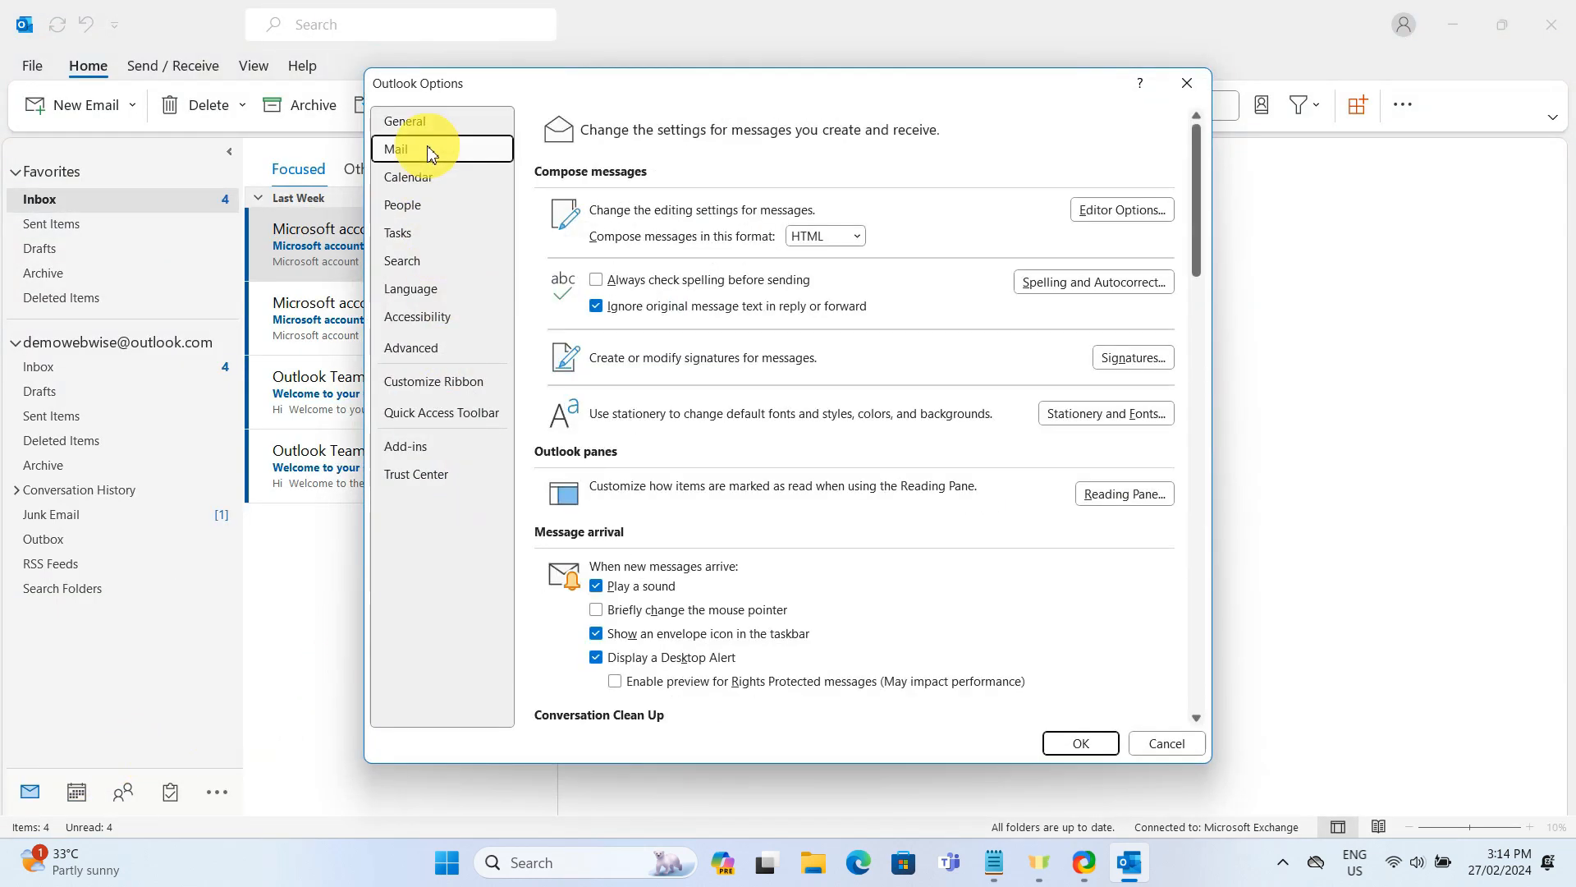
{"action": "left_click", "coordinate": [1149, 360]}
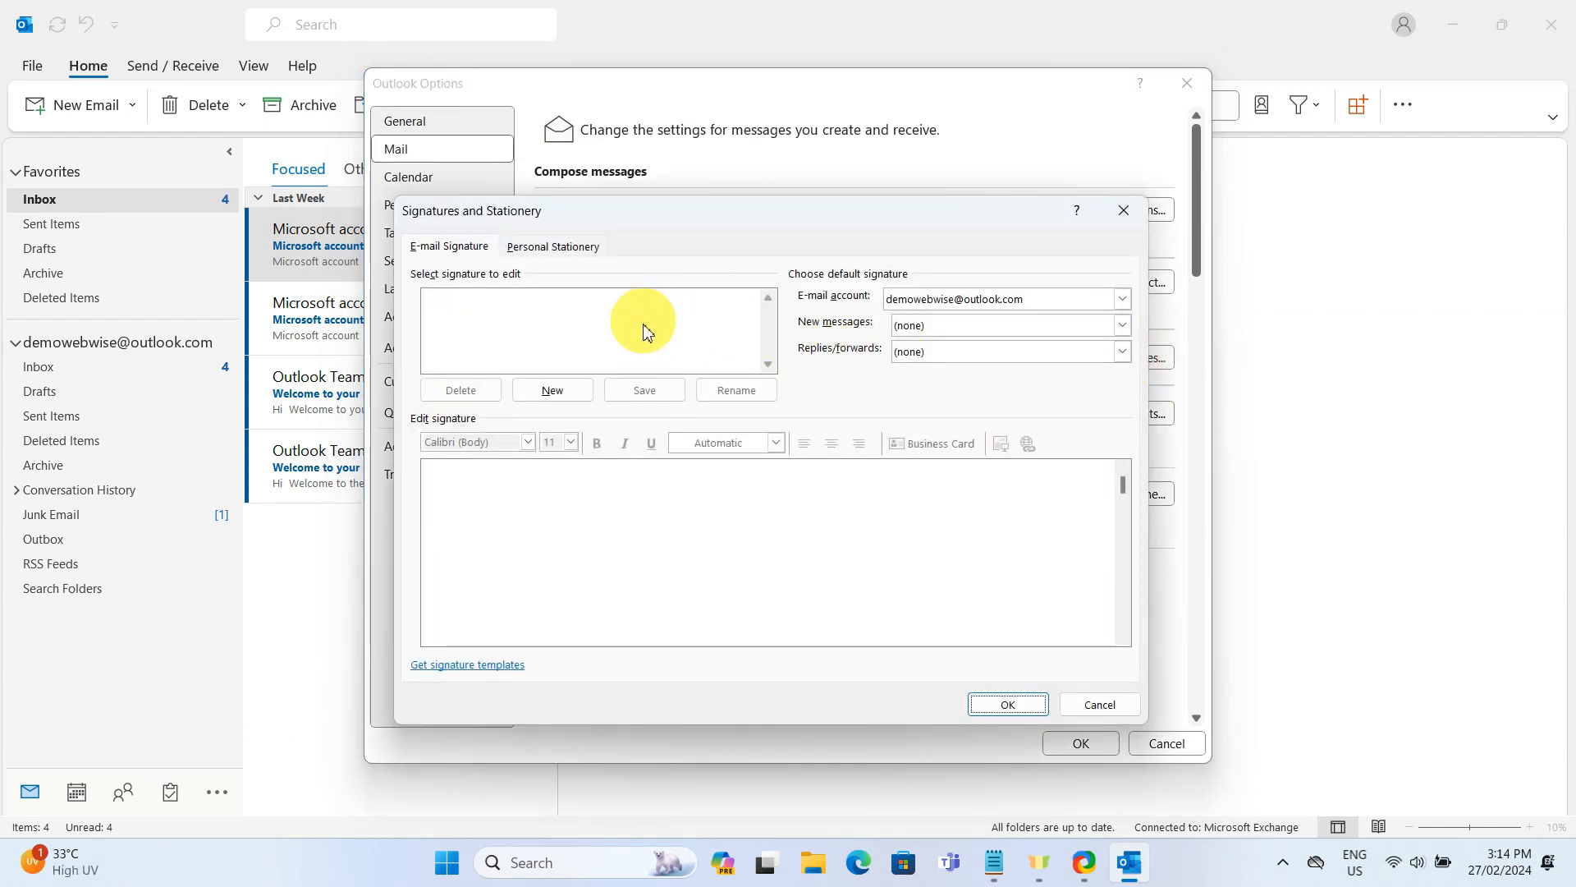
{"action": "left_click", "coordinate": [1124, 211]}
{"action": "left_click", "coordinate": [1150, 210]}
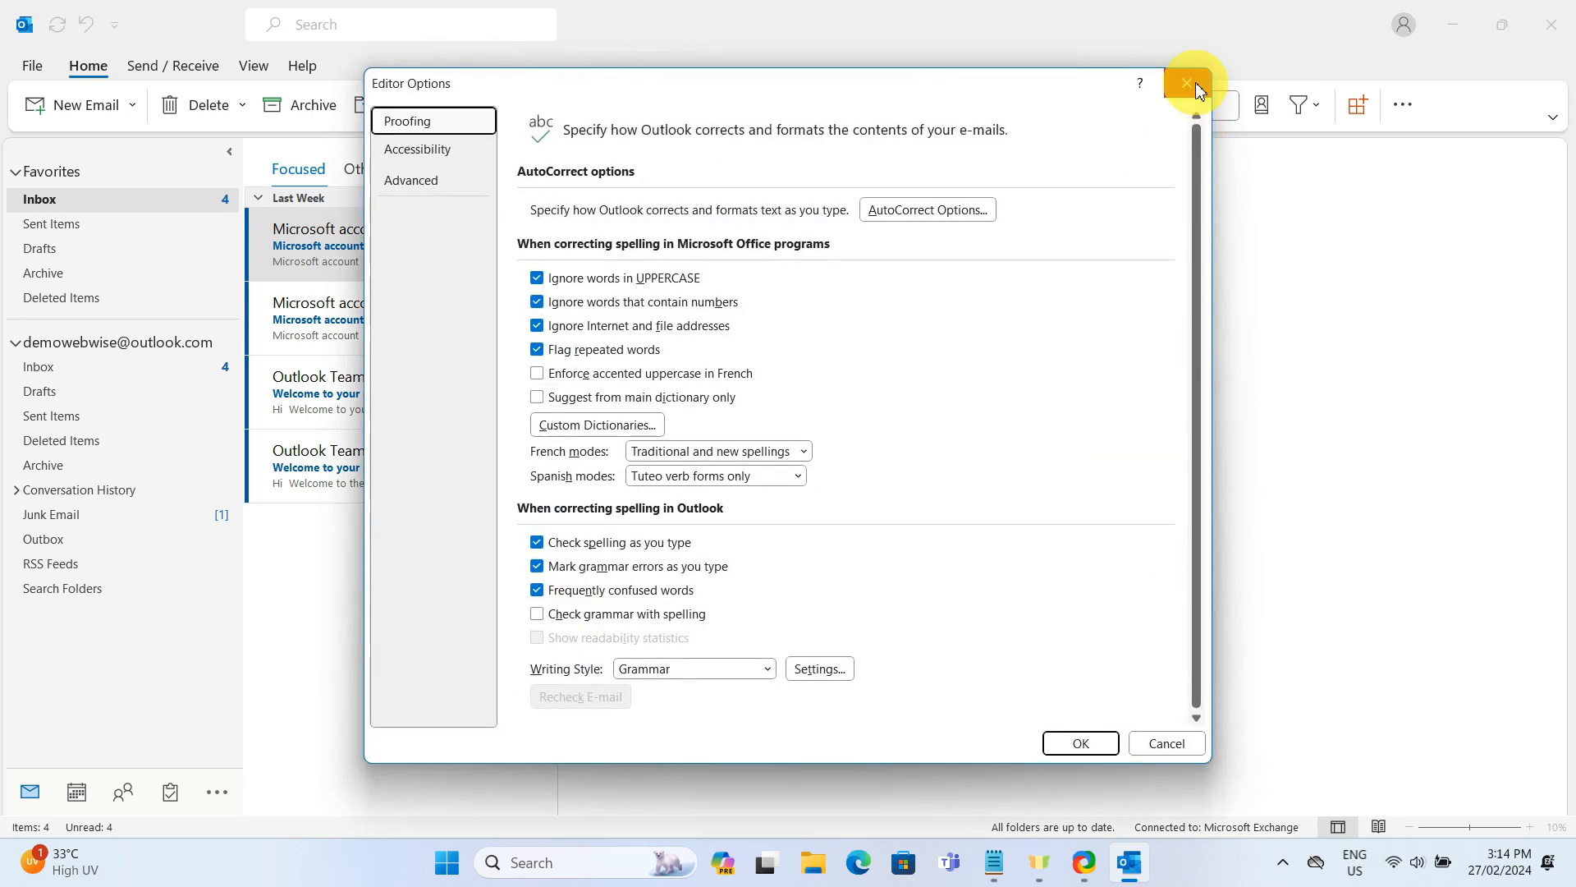
{"action": "left_click", "coordinate": [1191, 85]}
{"action": "left_click", "coordinate": [1183, 78]}
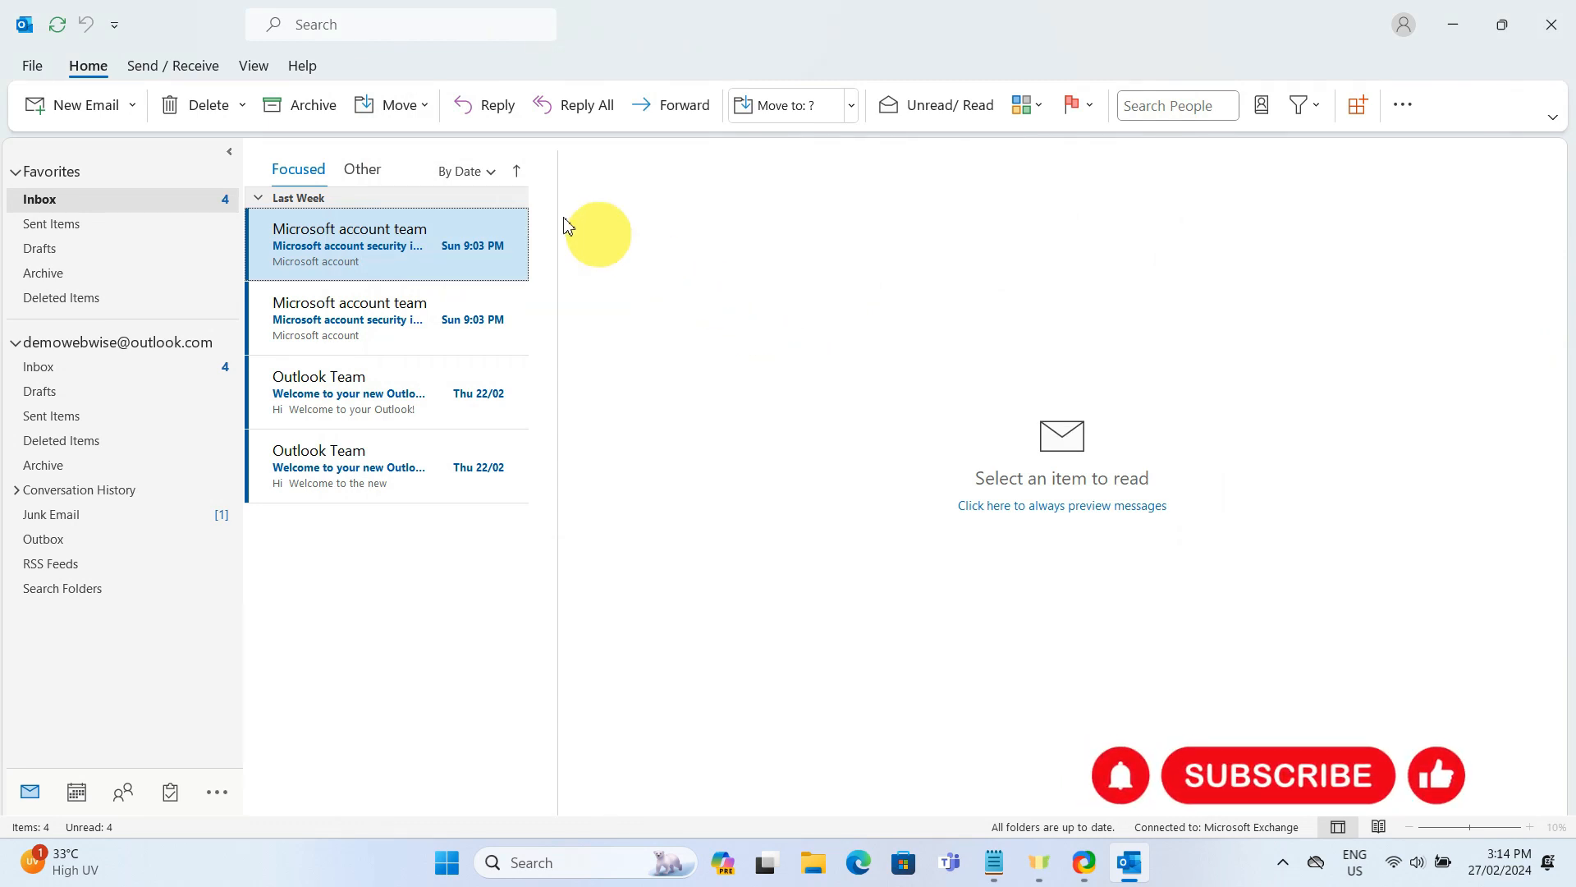
Step: Search for the "signature" action and open the Signatures and Stationery settings
{"action": "left_click", "coordinate": [310, 26]}
{"action": "type", "text": "signature"}
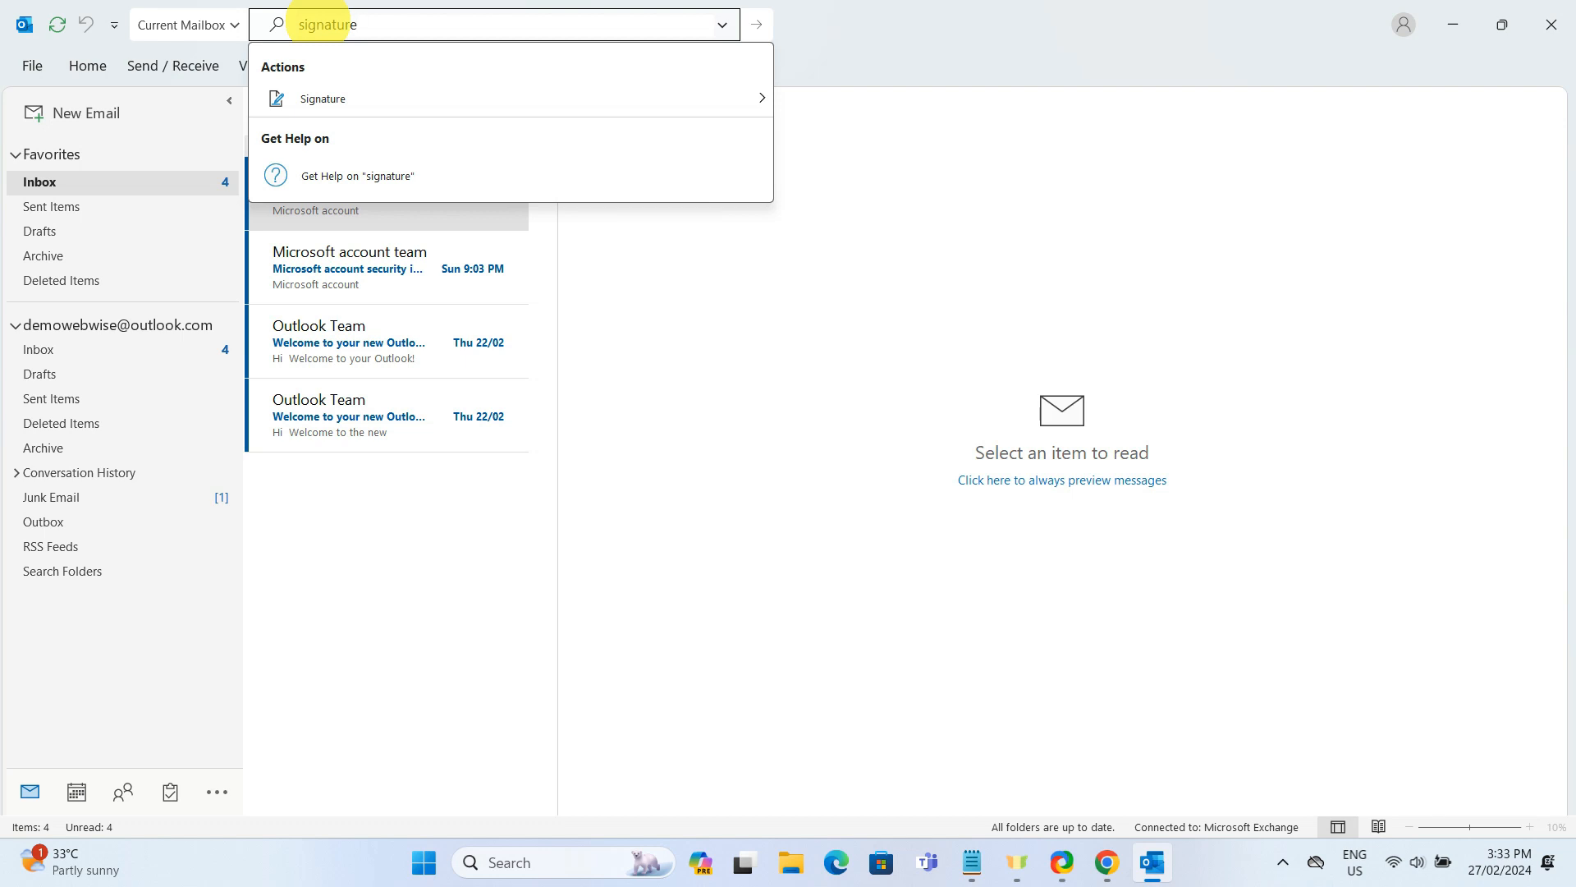
{"action": "left_click", "coordinate": [324, 99]}
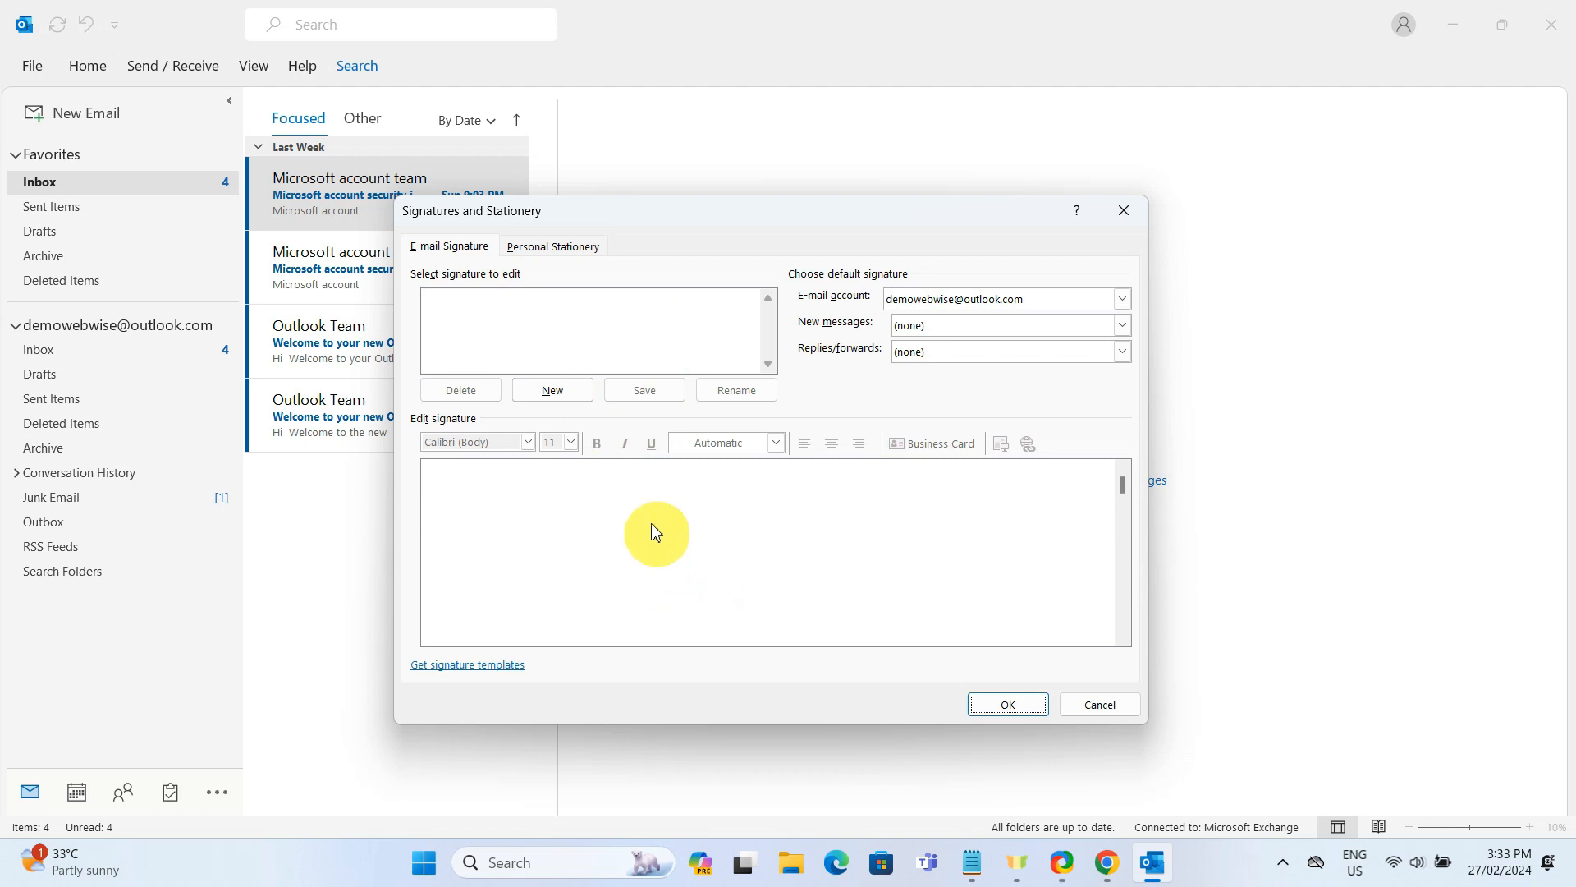
Step: Create a new e-mail signature and name it with the sender's full name
{"action": "left_click", "coordinate": [571, 394]}
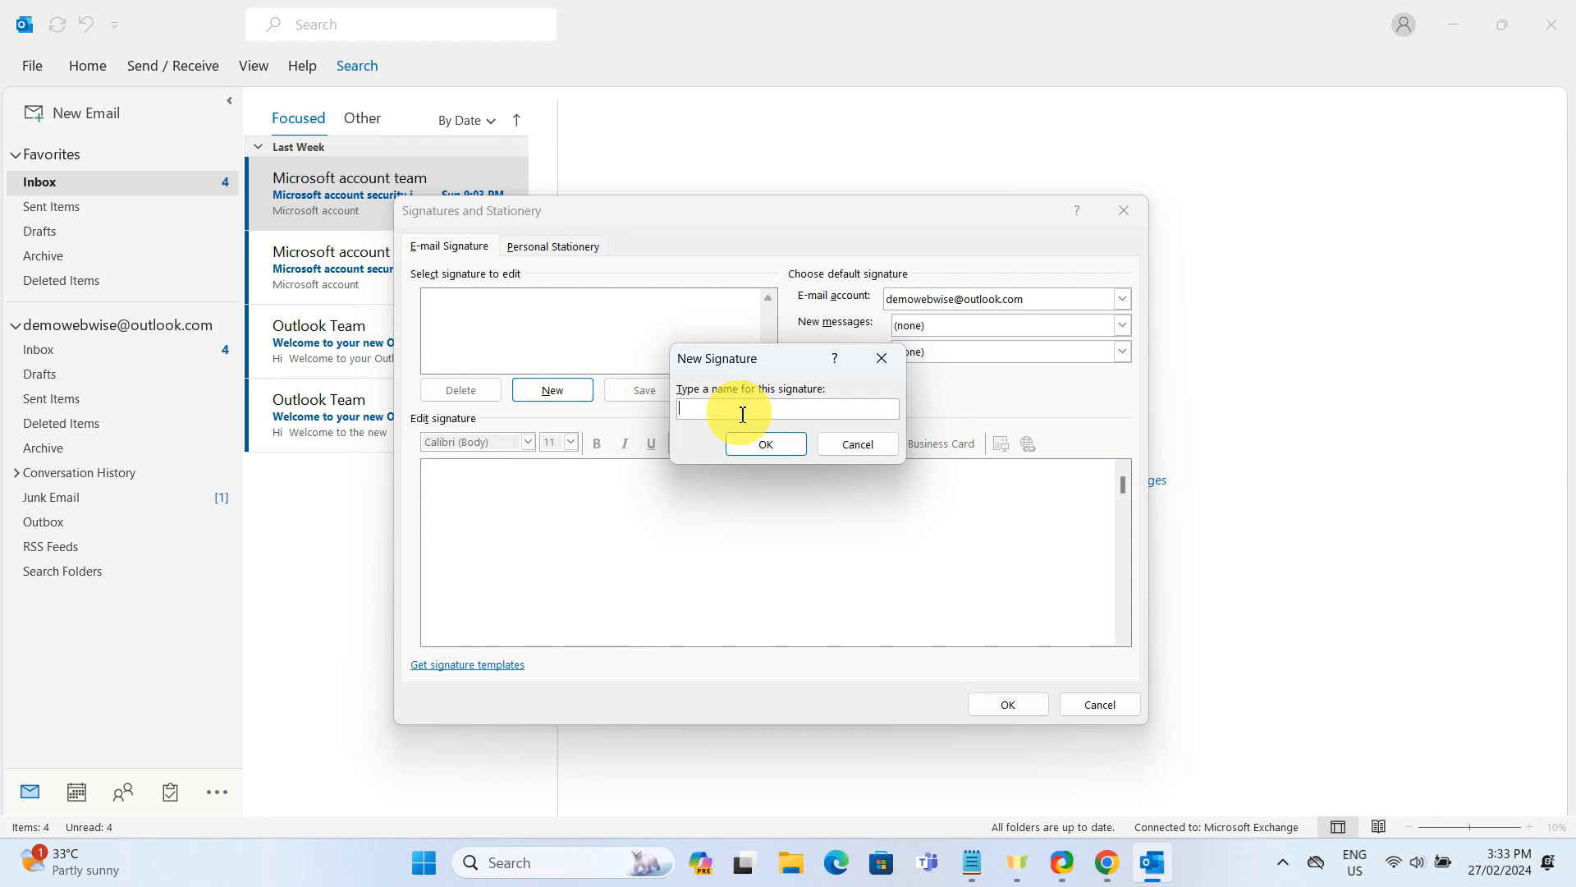
{"action": "type", "text": "Jane Doe"}
{"action": "left_click", "coordinate": [792, 443]}
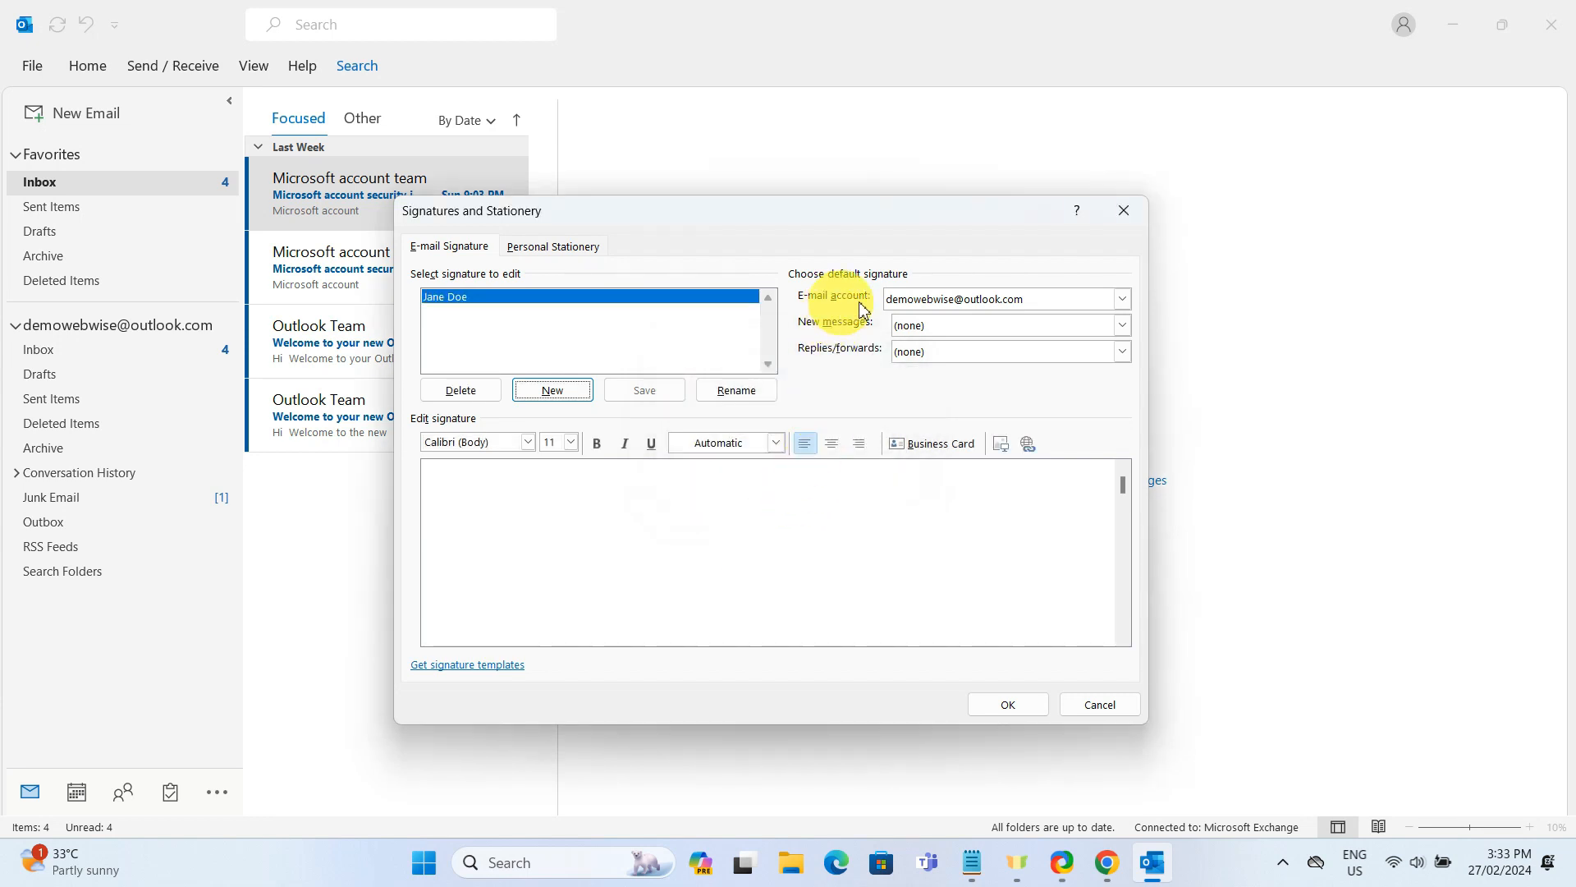
Step: Assign the newly created signature as the current e-mail account's default for new messages
{"action": "left_click", "coordinate": [1121, 303]}
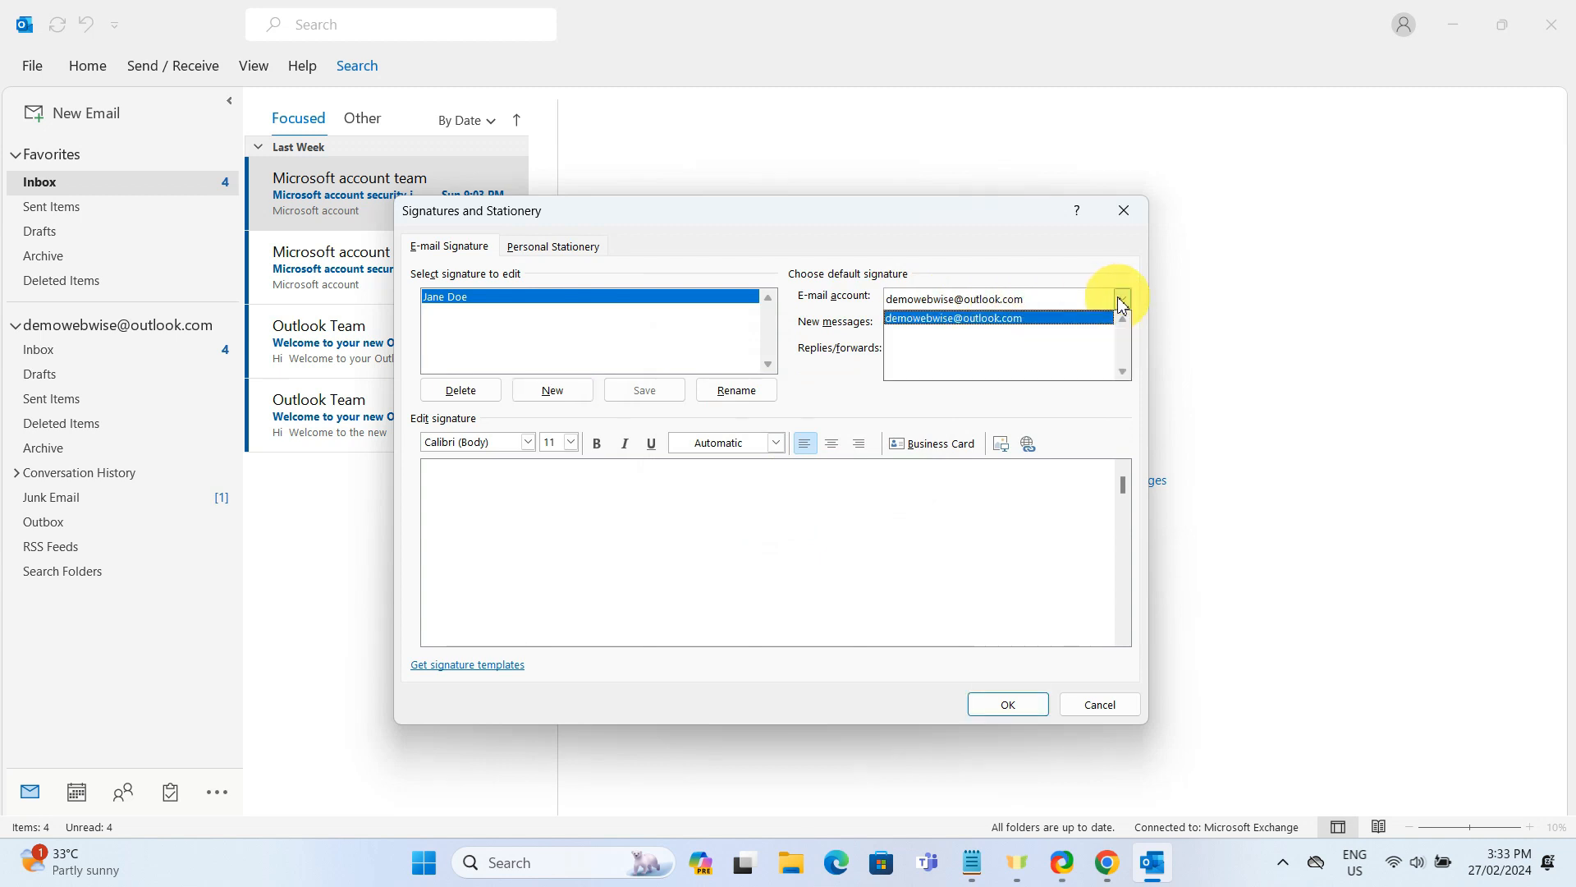
{"action": "left_click", "coordinate": [1121, 303]}
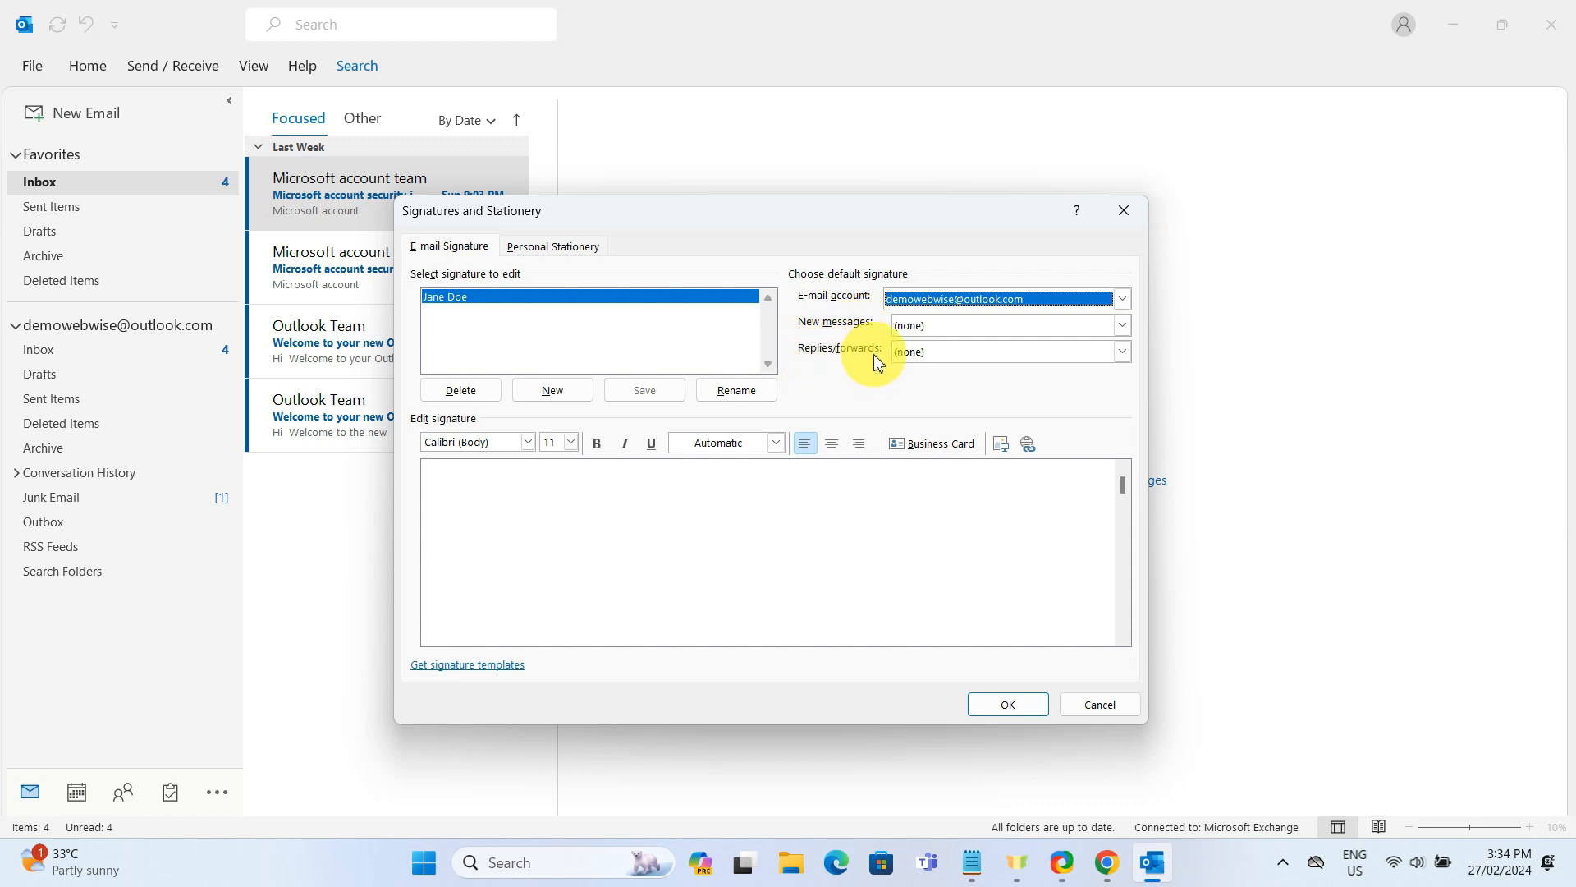
{"action": "left_click", "coordinate": [1123, 325]}
{"action": "left_click", "coordinate": [1054, 361]}
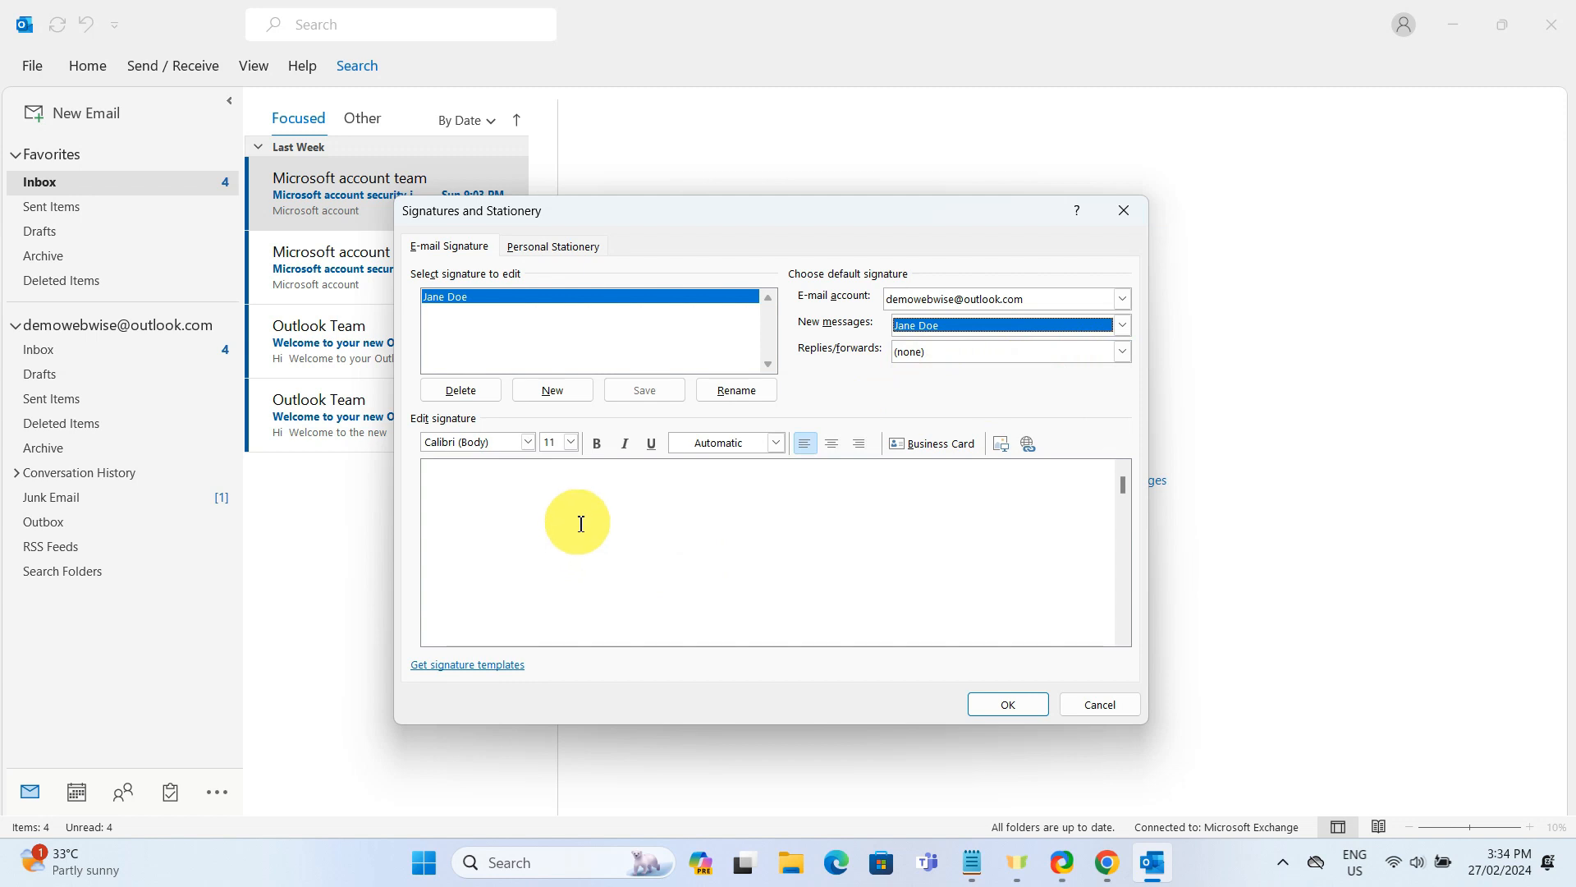
Step: Write the signature text on separate lines: the sender's full name, "Digital Content Creator", "JD Digital Solutions", the phone number and the e-mail address
{"action": "left_click", "coordinate": [526, 488]}
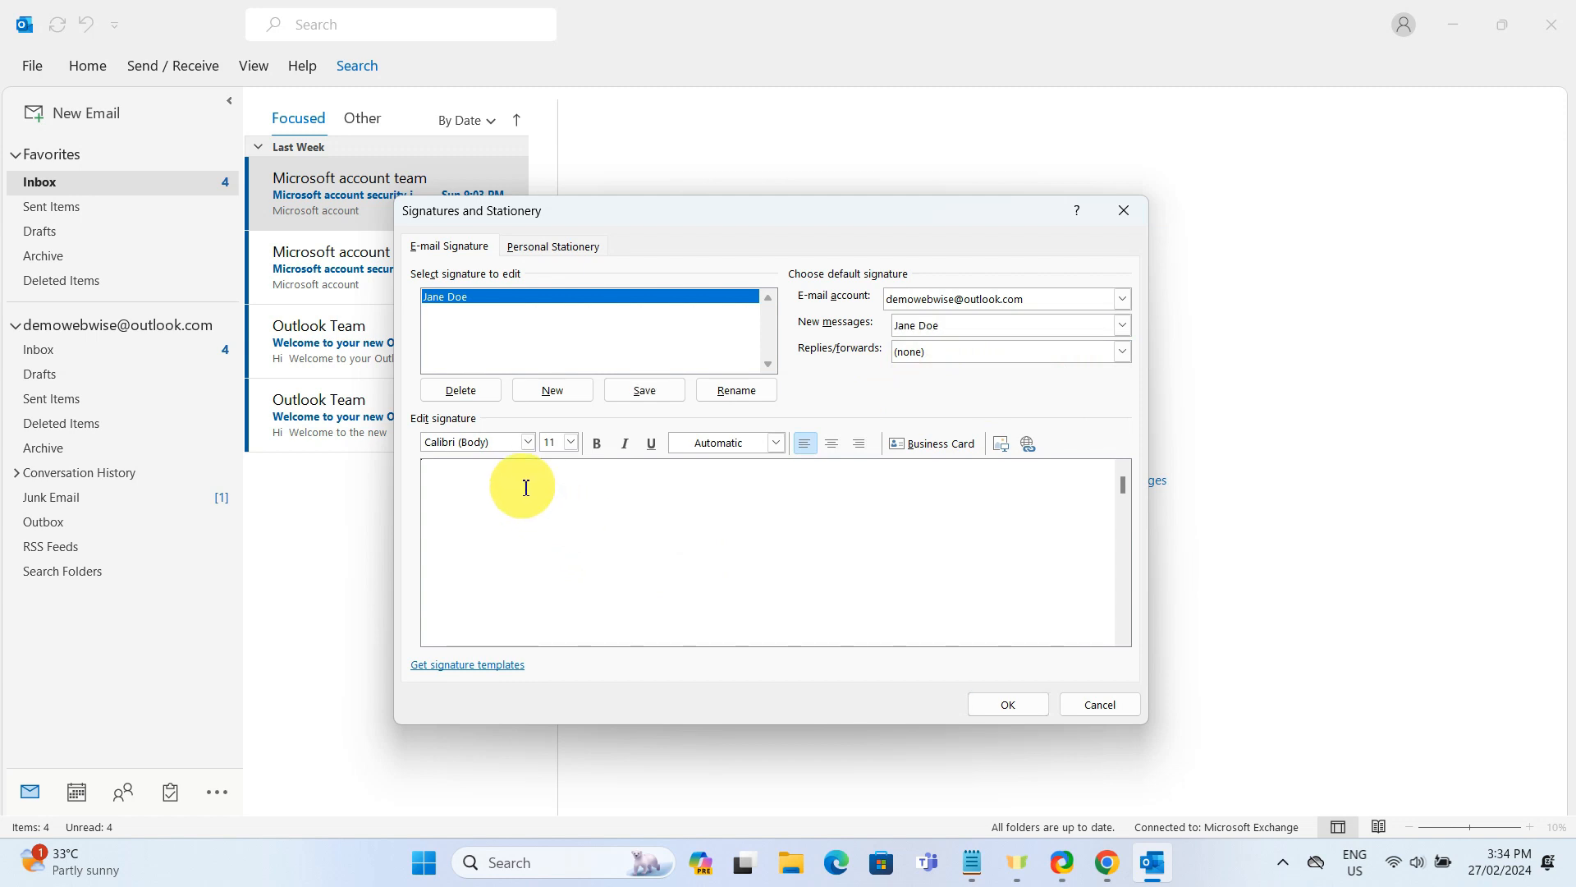
{"action": "type", "text": "Jane Doe"}
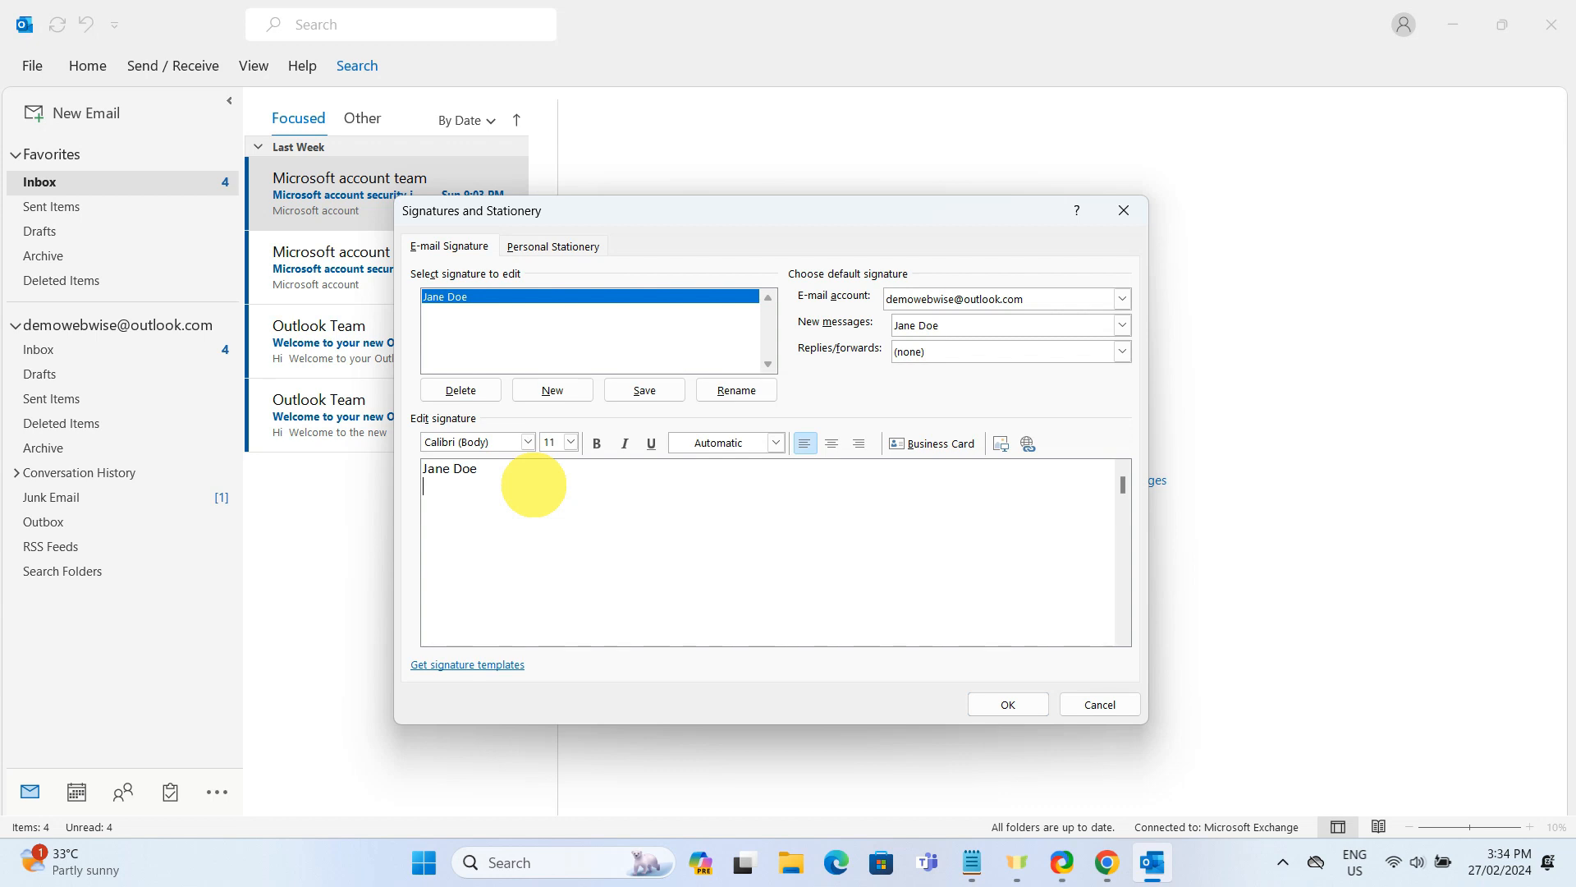
{"action": "type", "text": "Digital Content Creat"}
{"action": "type", "text": "or "}
{"action": "type", "text": "JD Digit"}
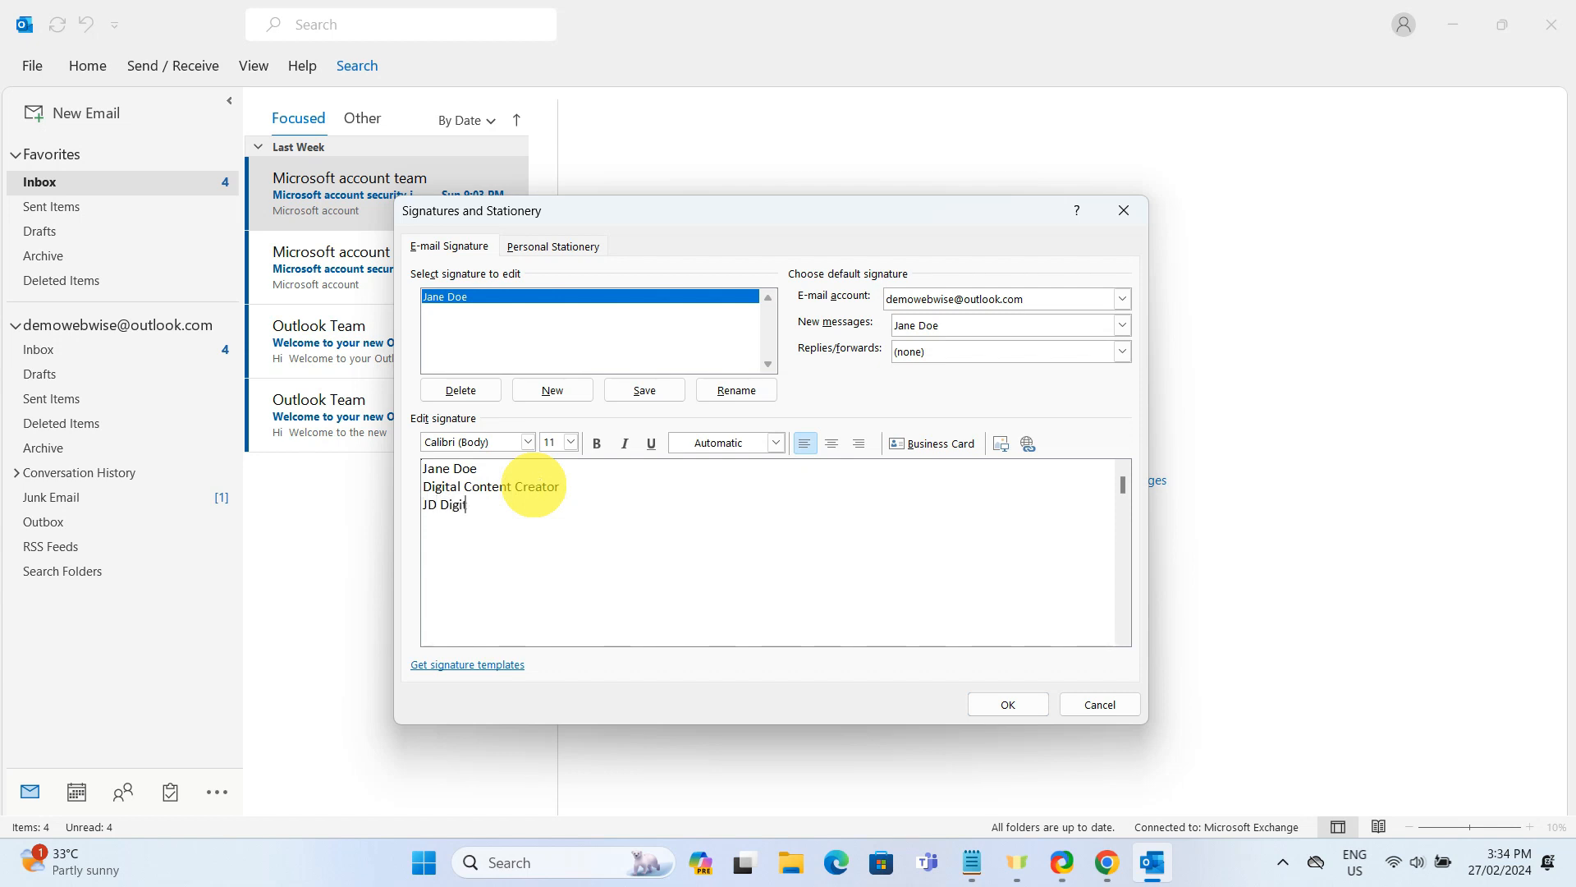
{"action": "type", "text": "al Solutions"}
{"action": "key", "text": "ctrl+v"}
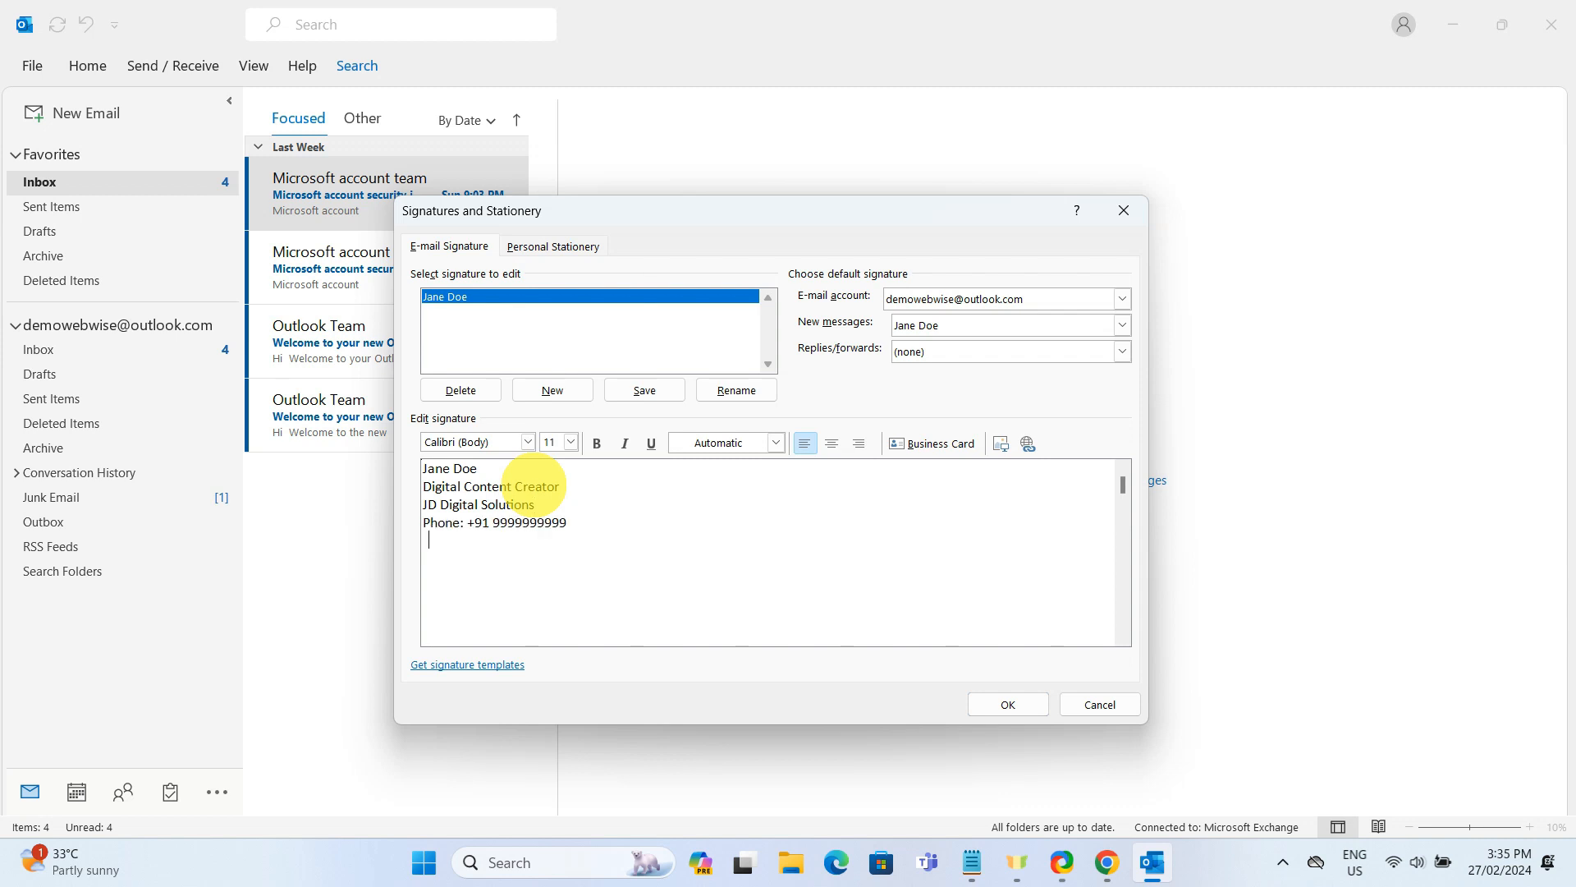
{"action": "key", "text": "ctrl+v"}
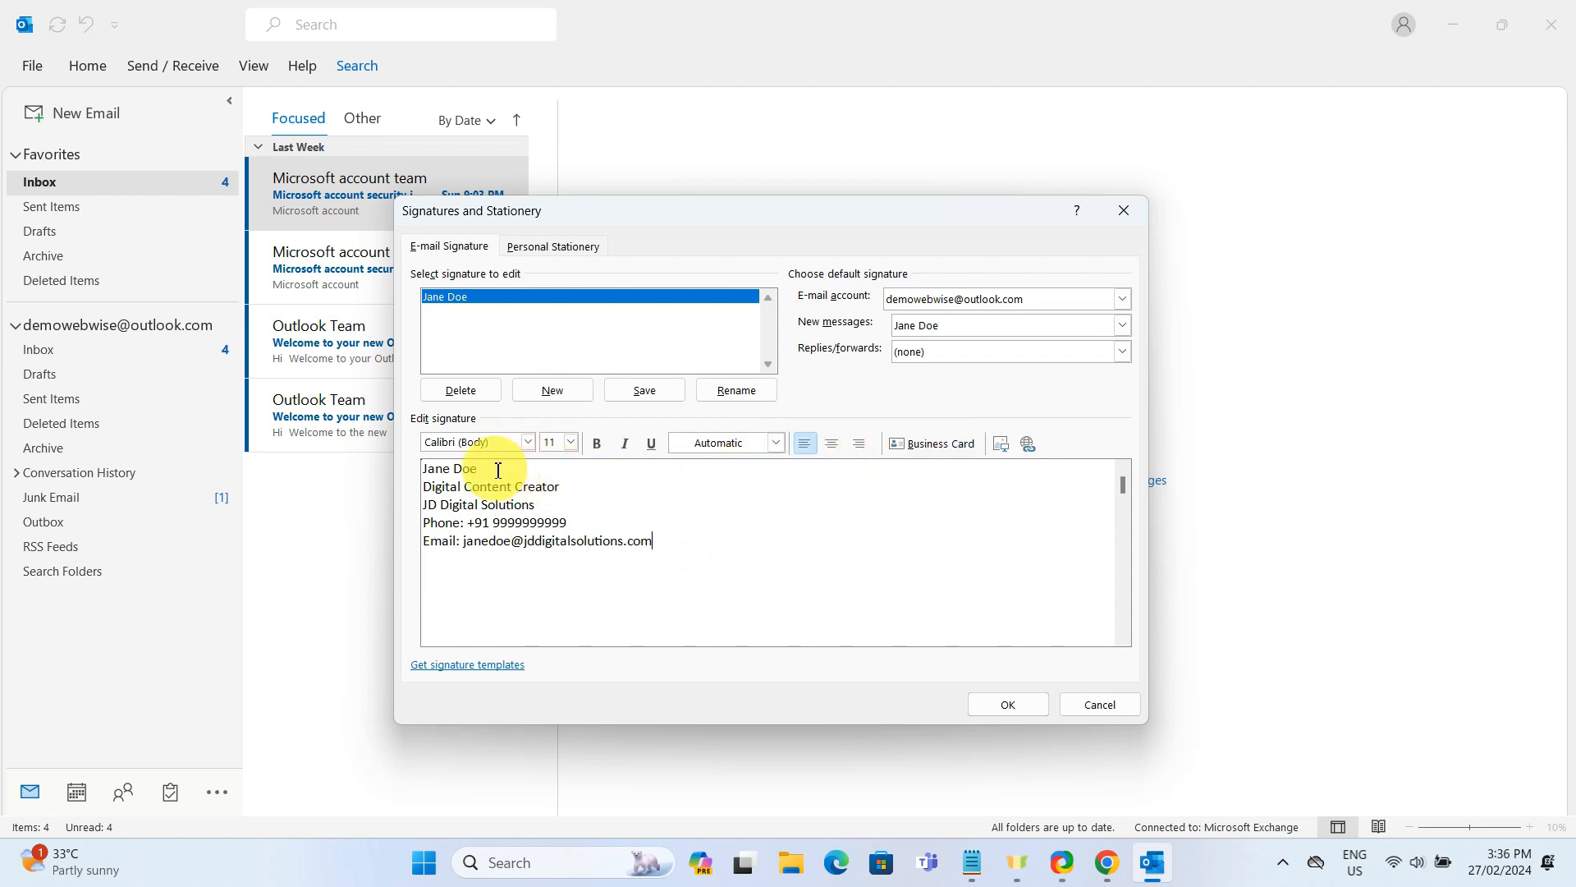
Step: Format the name line of the signature in Arial, blue and bold
{"action": "left_click_drag", "start_coordinate": [478, 469], "coordinate": [422, 468]}
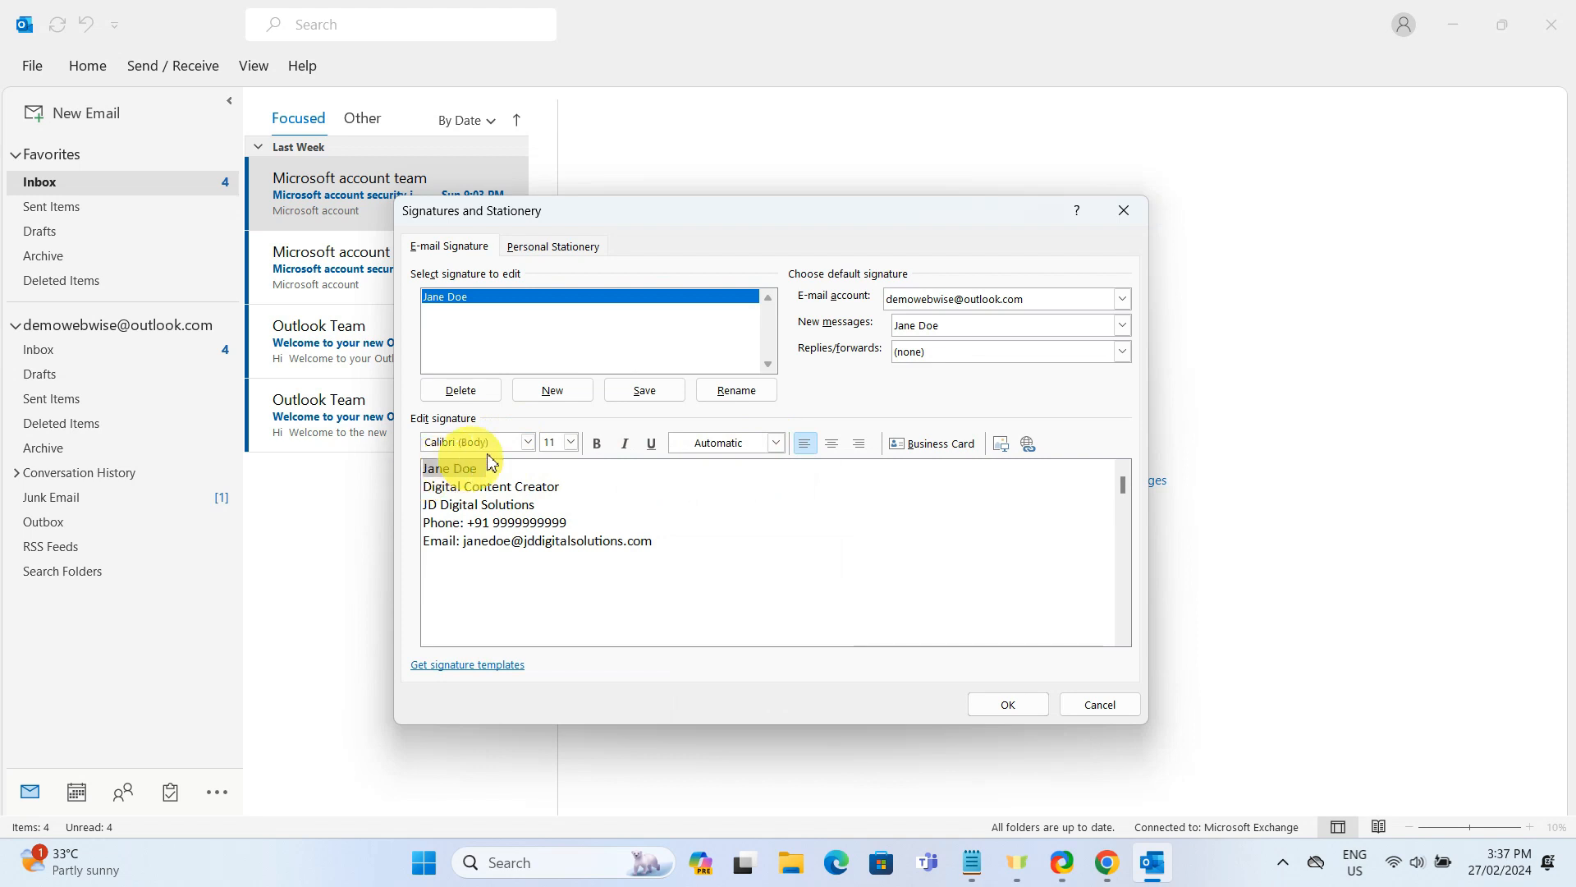
{"action": "left_click", "coordinate": [528, 442]}
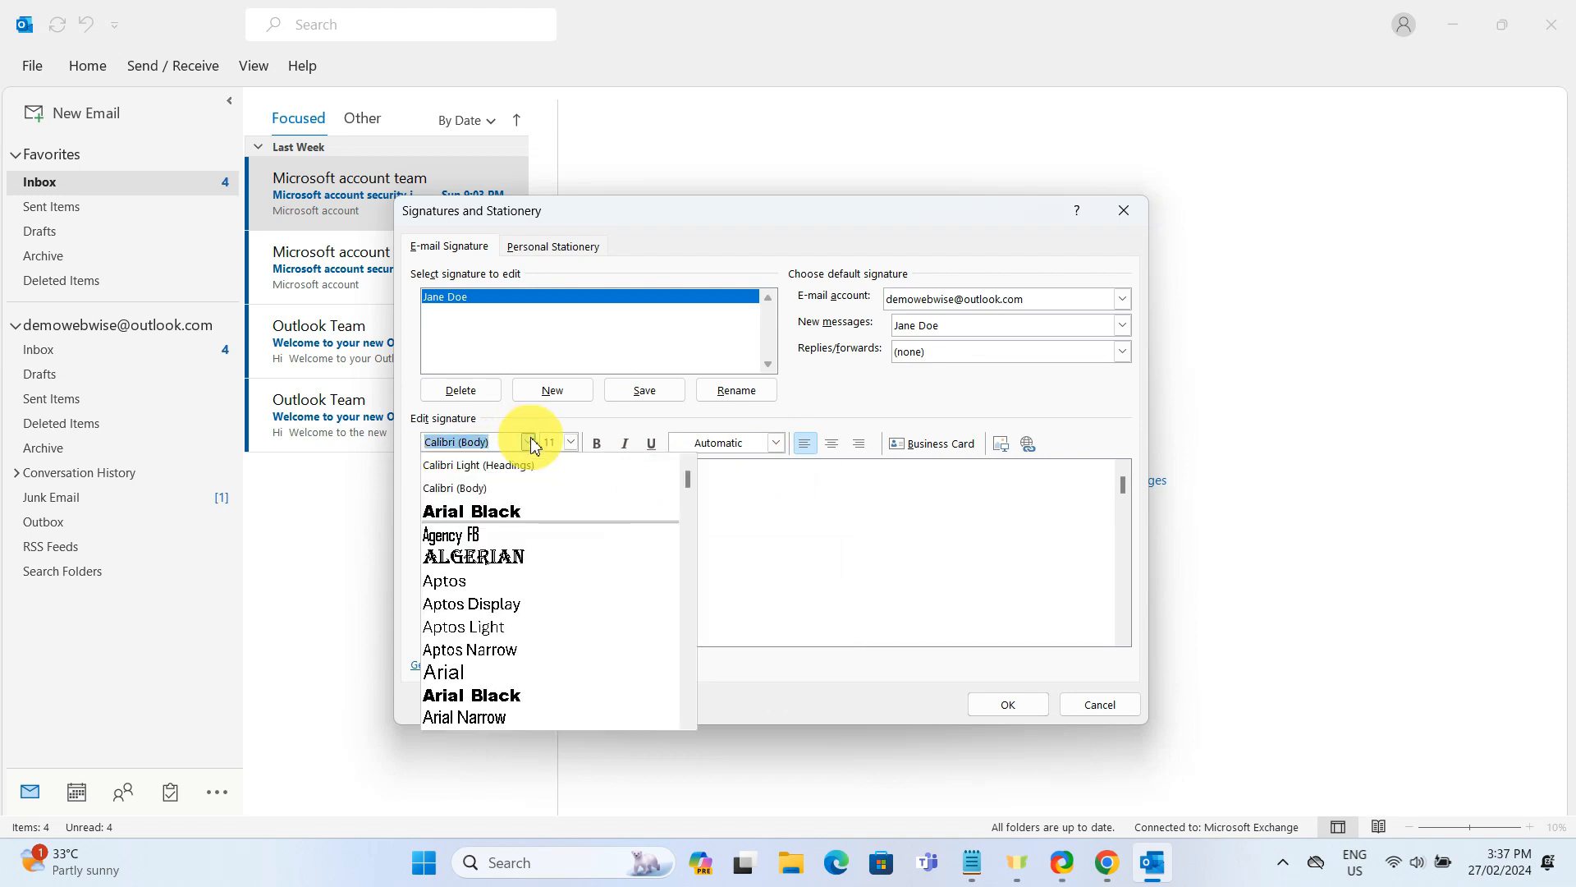
{"action": "left_click", "coordinate": [444, 672]}
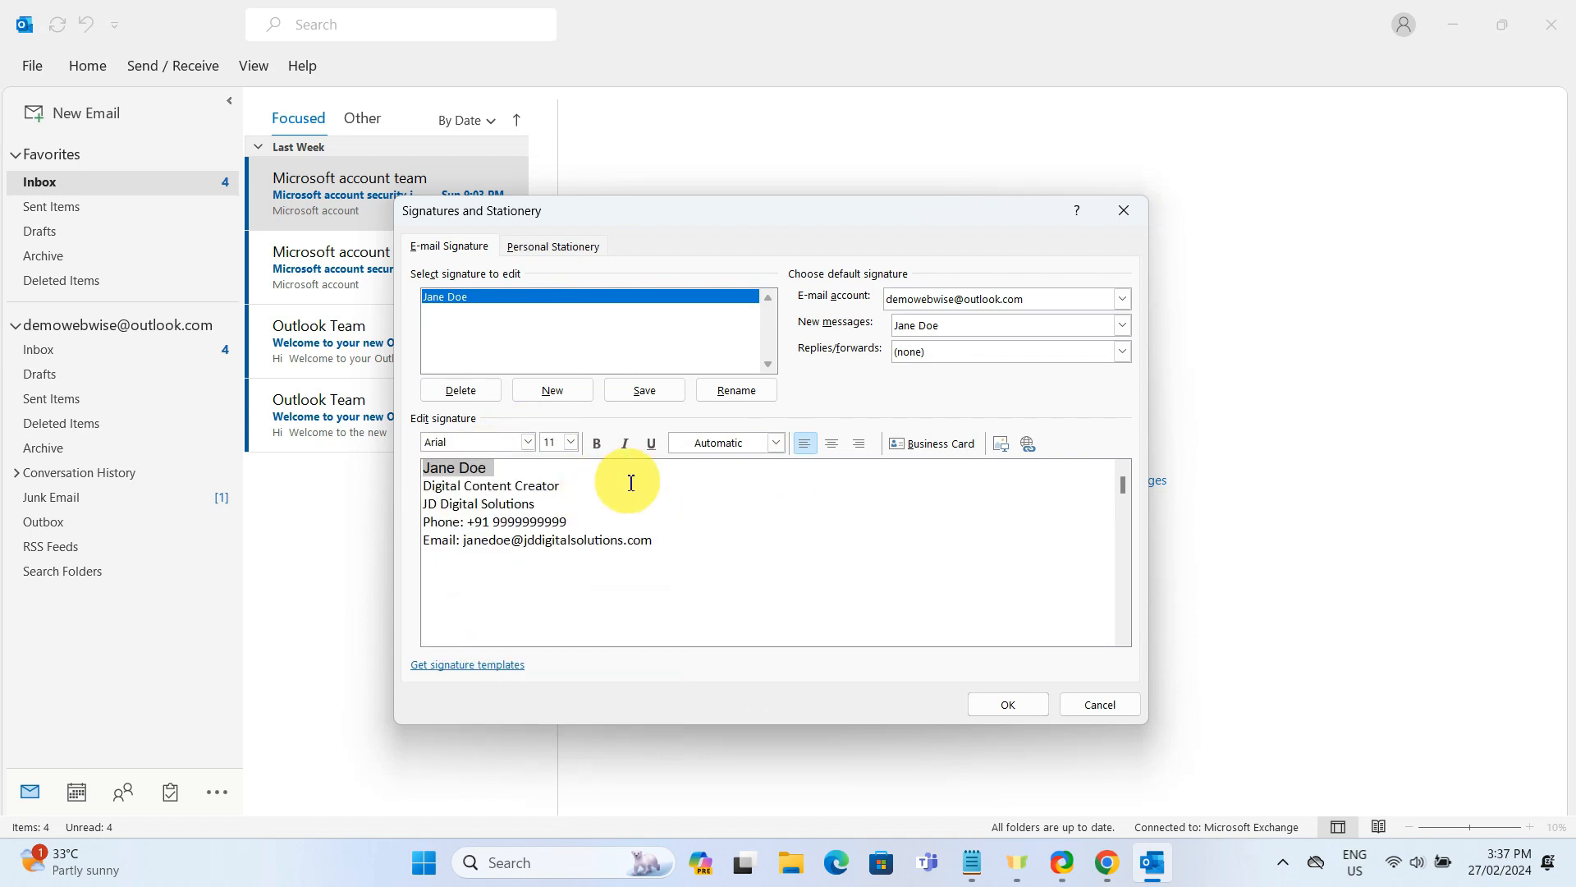
{"action": "left_click", "coordinate": [775, 443]}
{"action": "left_click", "coordinate": [744, 526]}
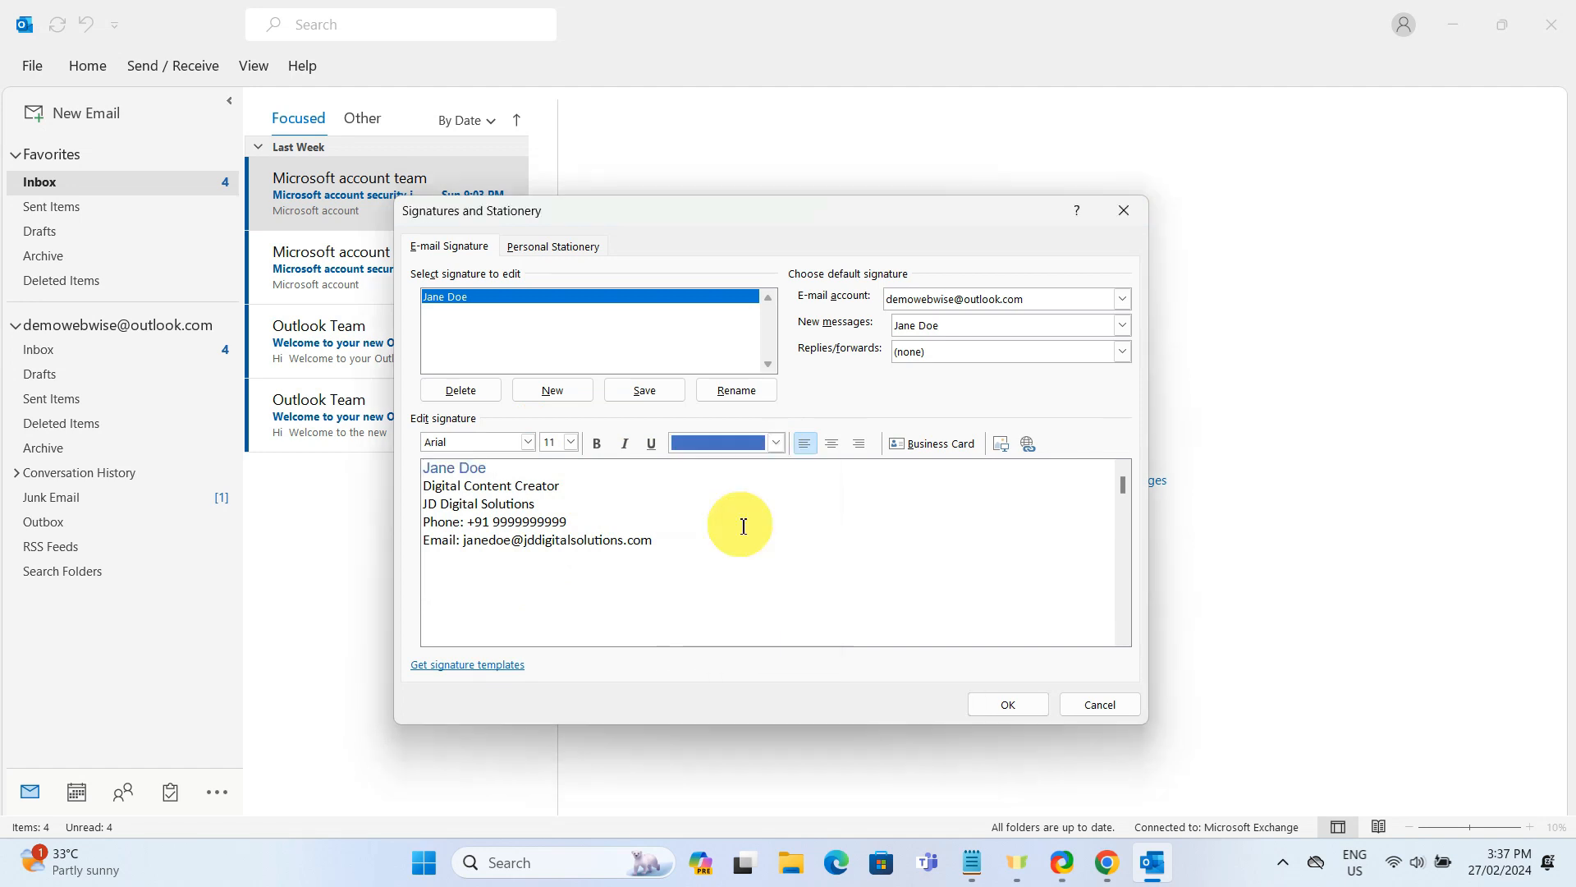
{"action": "left_click", "coordinate": [600, 451]}
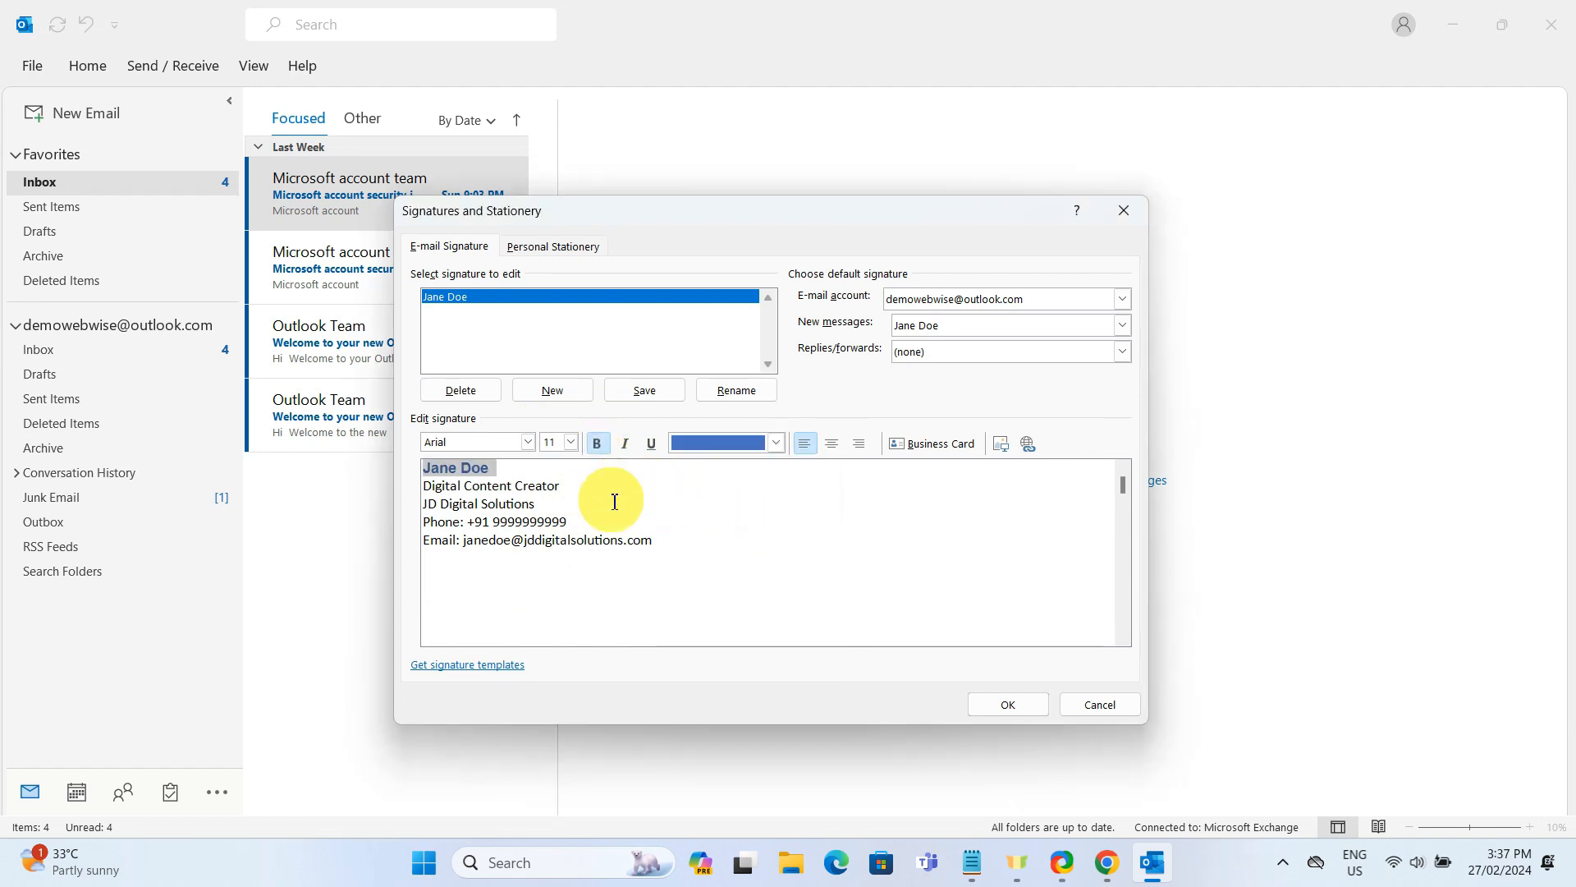
Step: Save the signature settings and start a new e-mail message to check the signature
{"action": "left_click", "coordinate": [1009, 703]}
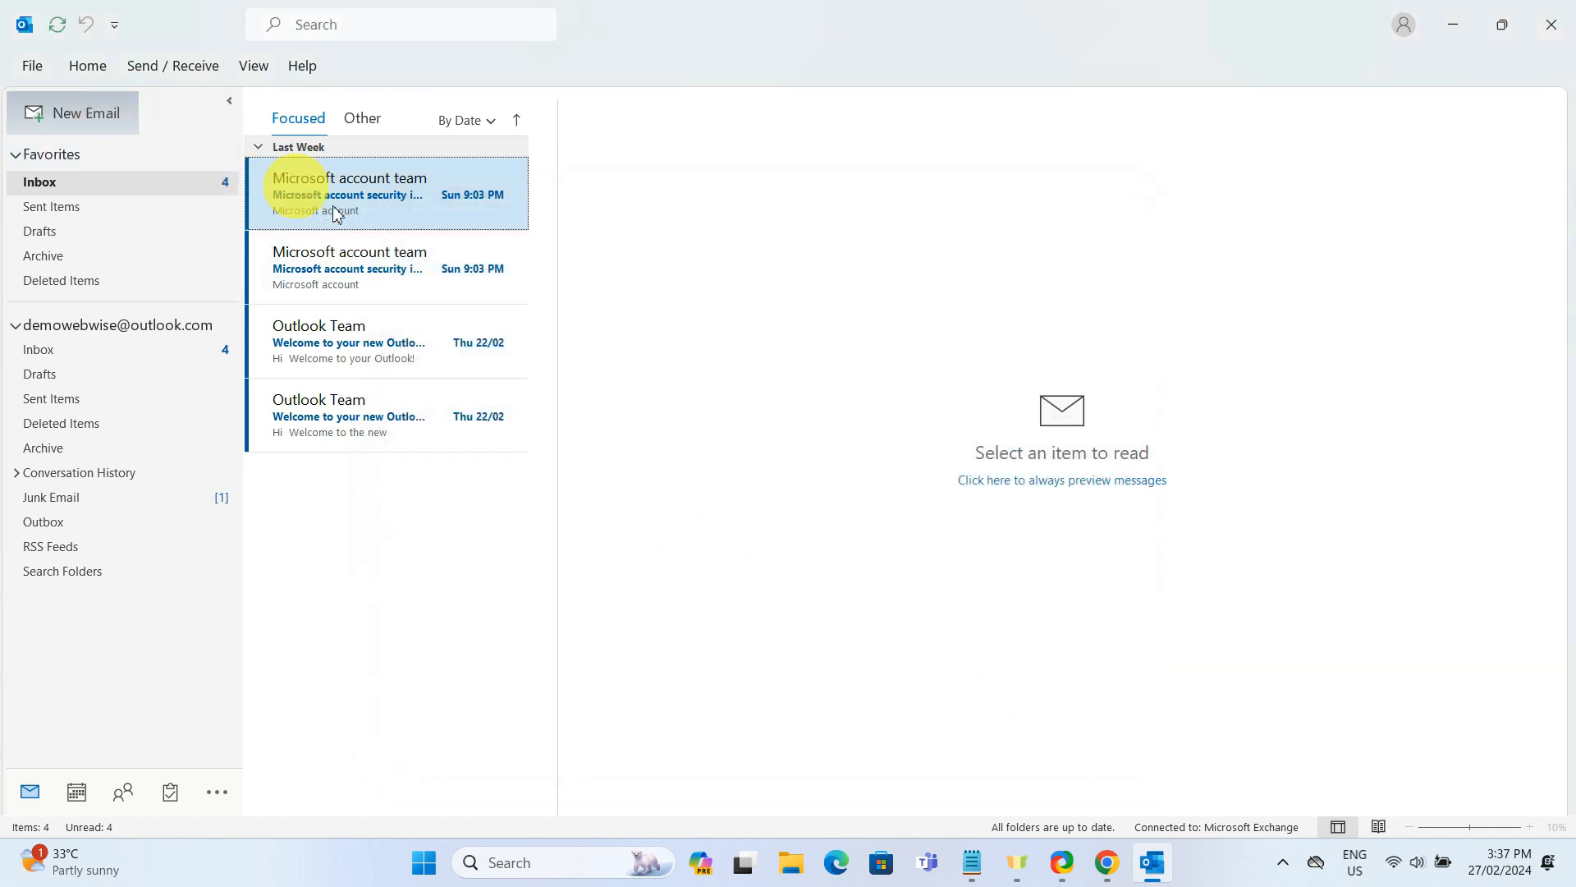
{"action": "key", "text": "ctrl+n"}
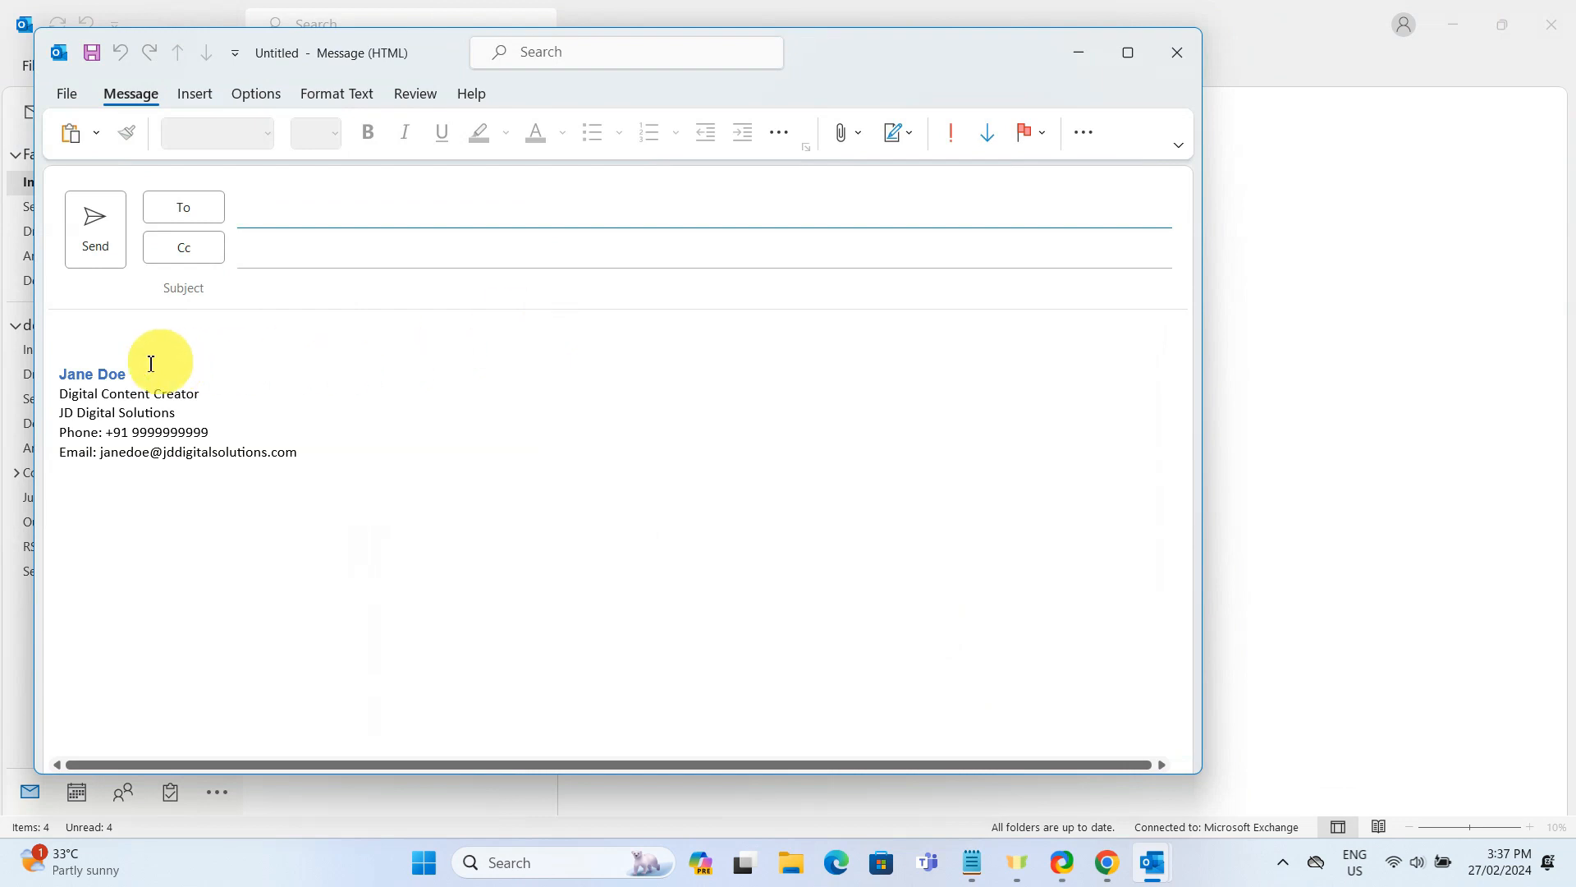